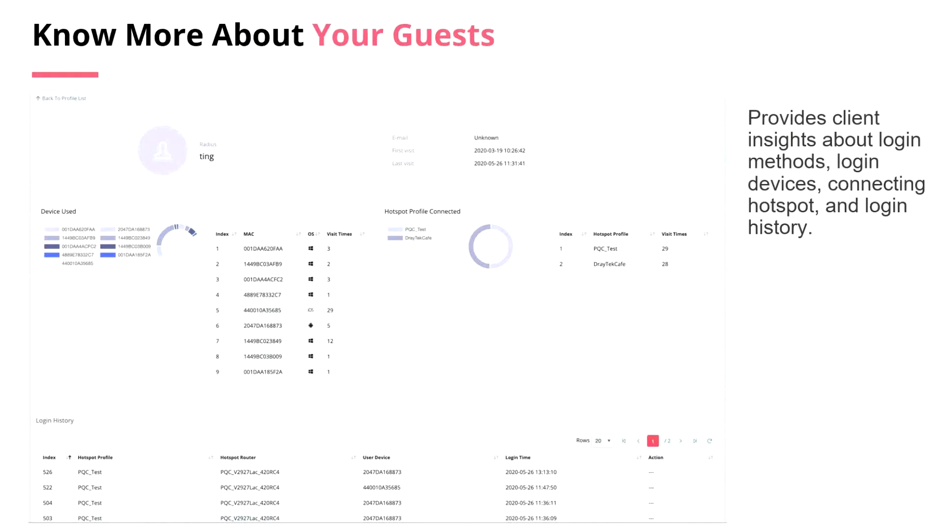
pyautogui.press('Right')
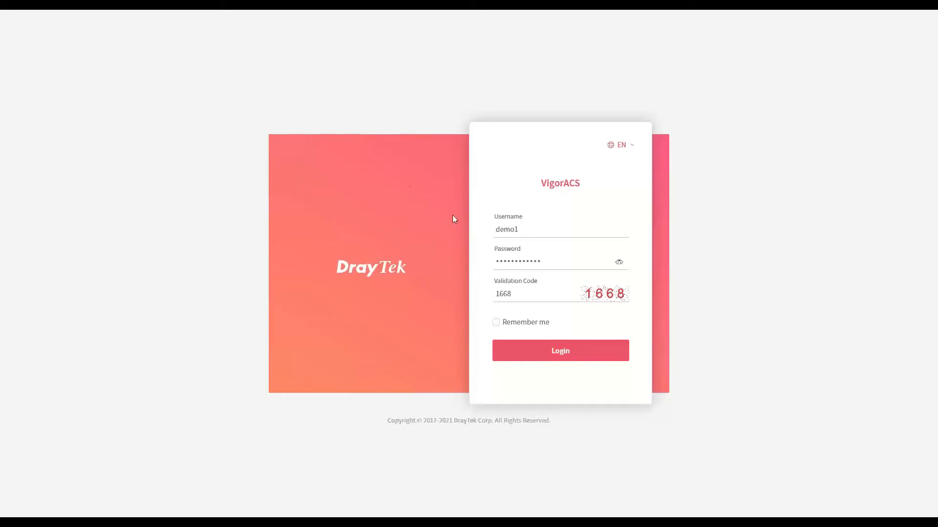
# Log in to the VigorACS server with the already entered credentials and view the account options
pyautogui.click(525, 352)
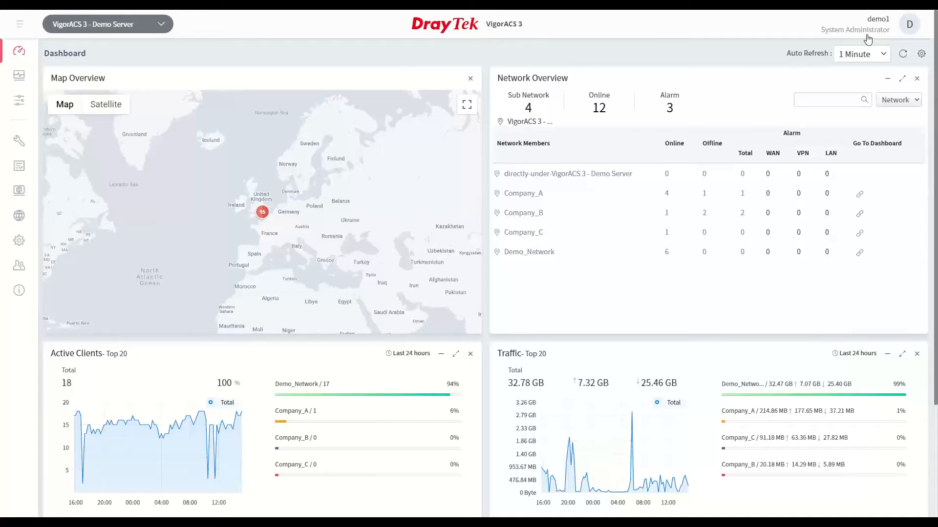
pyautogui.click(907, 26)
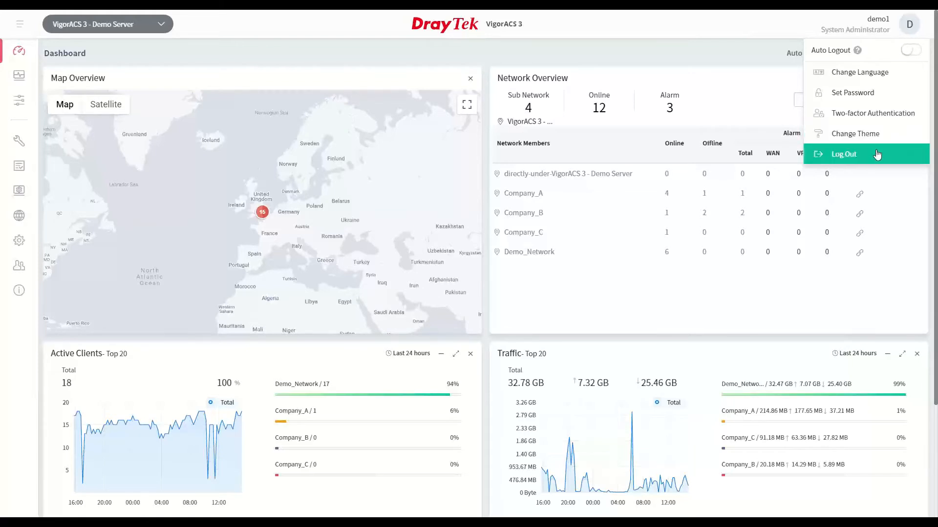
pyautogui.click(591, 50)
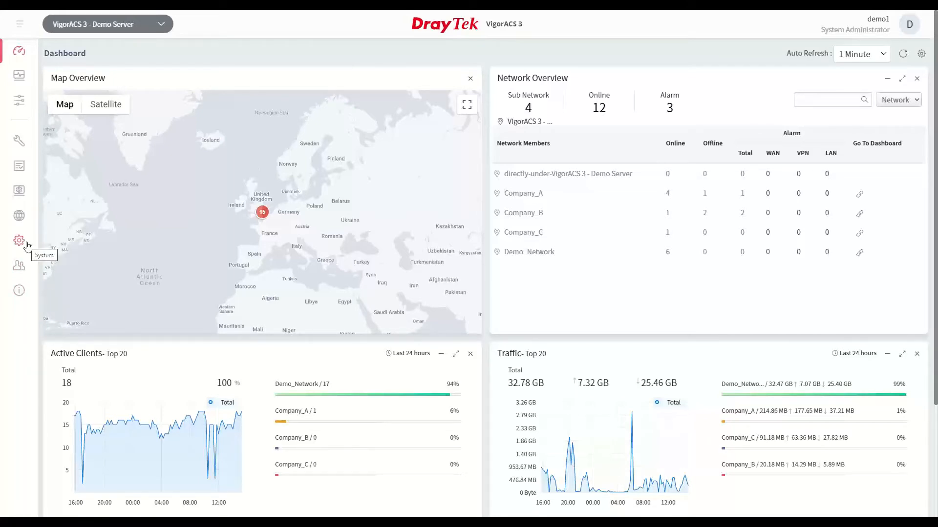
# Collapse and restore the side navigation, and view the Maintenance entries
pyautogui.click(19, 25)
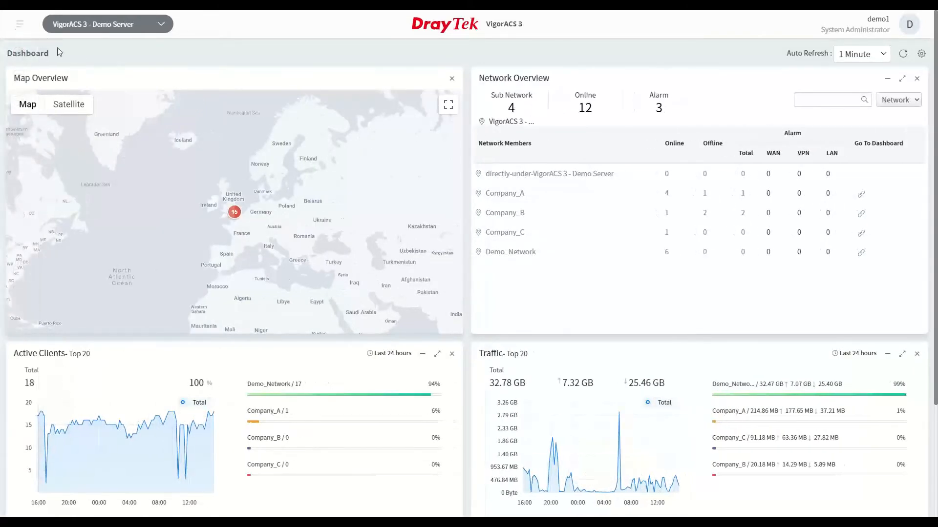
pyautogui.click(20, 25)
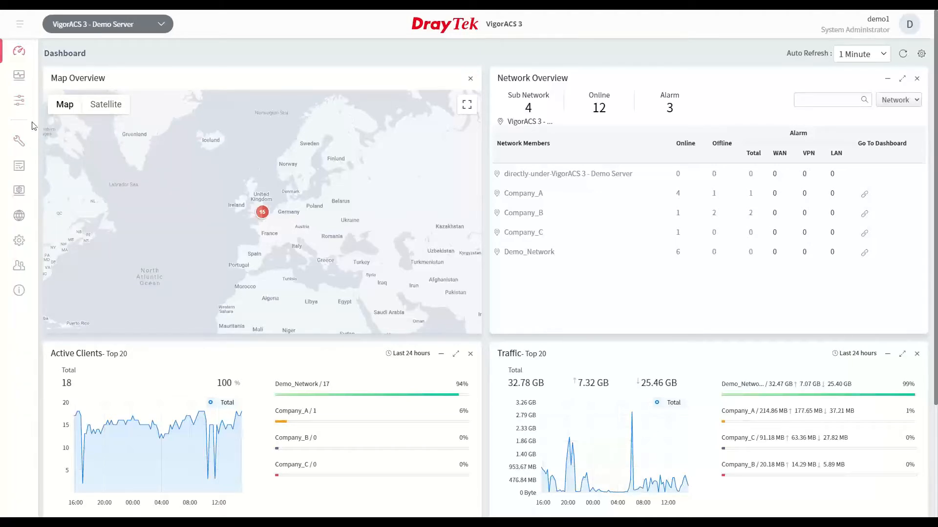
pyautogui.click(19, 144)
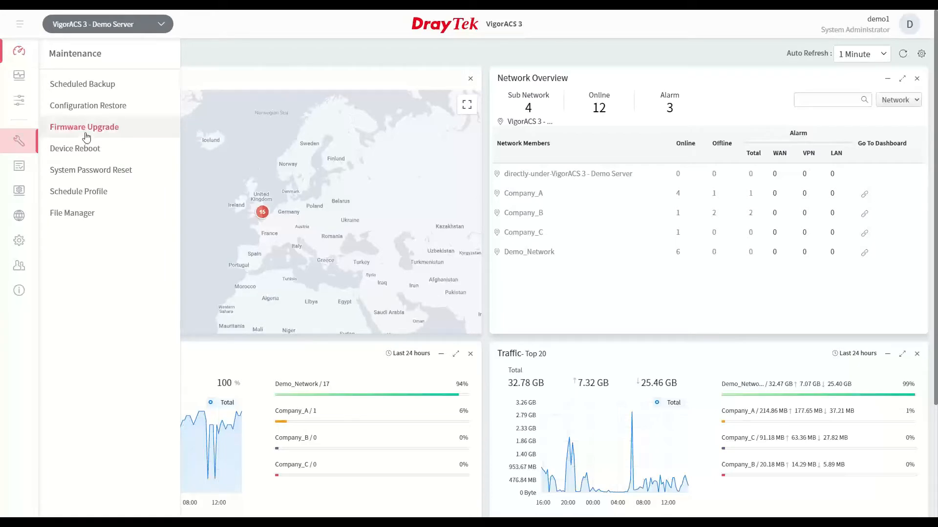
pyautogui.click(19, 290)
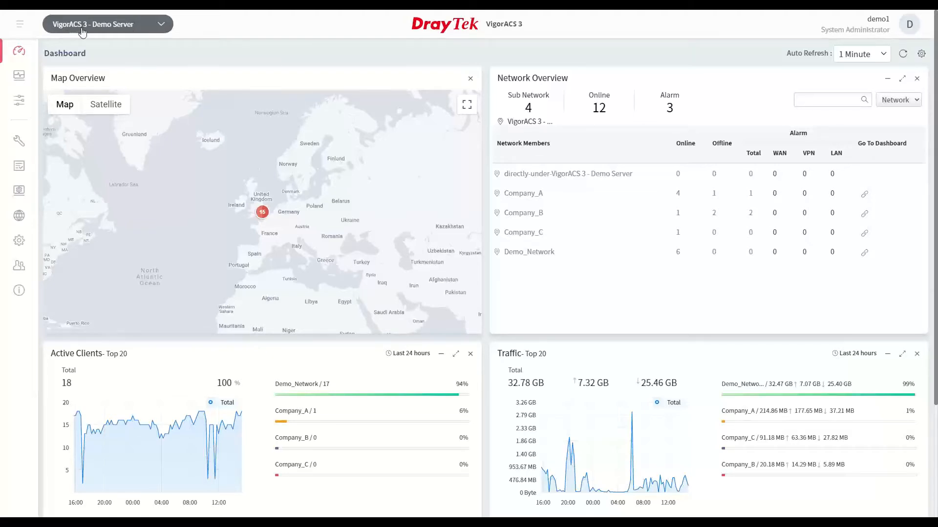
# Browse the server's device tree, listing the Demo_Network devices by network and the Vigor2865 devices by model
pyautogui.click(150, 27)
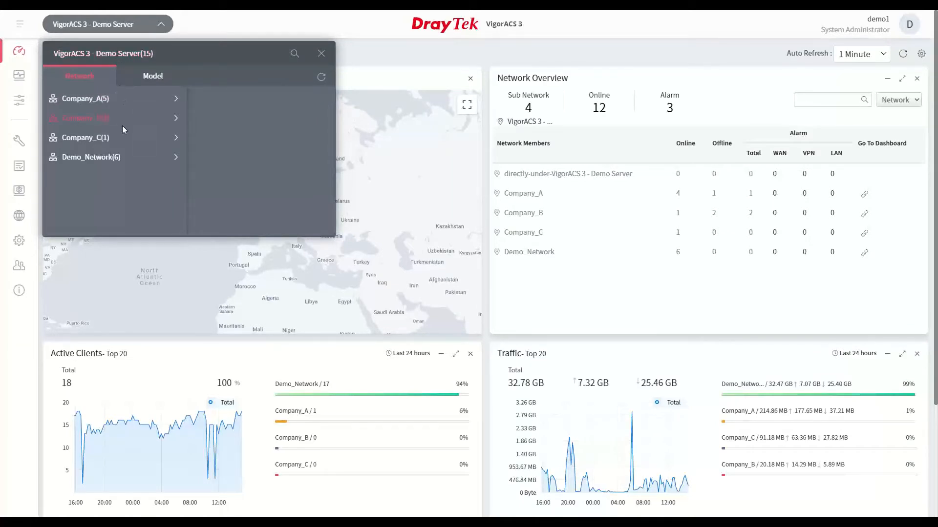
pyautogui.click(177, 164)
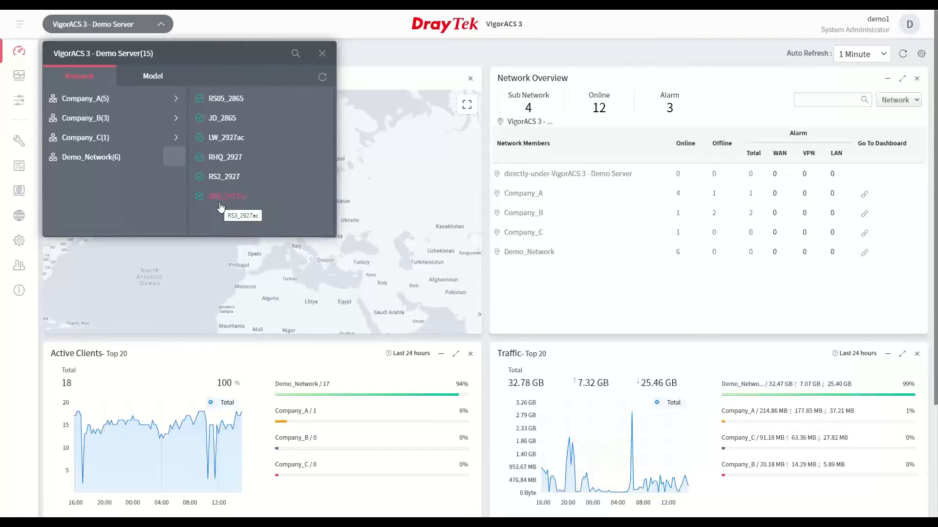
pyautogui.click(153, 78)
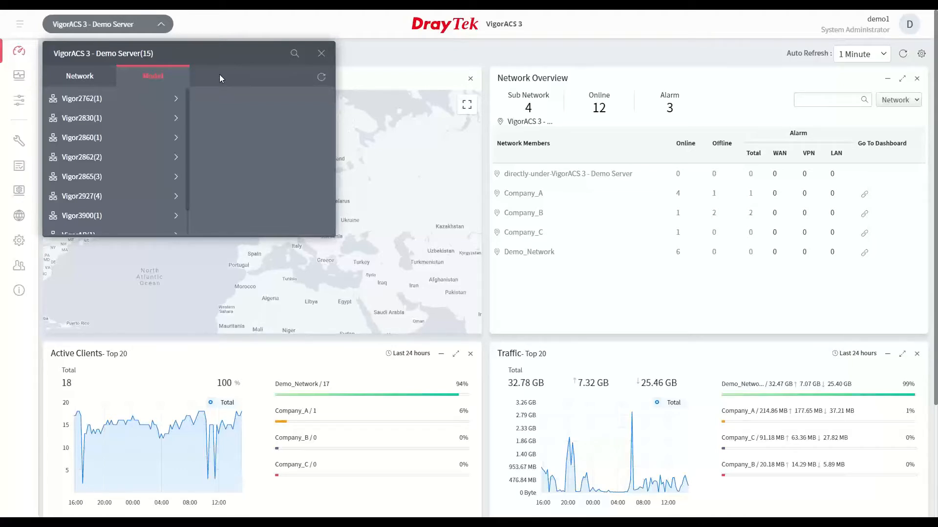
pyautogui.click(179, 182)
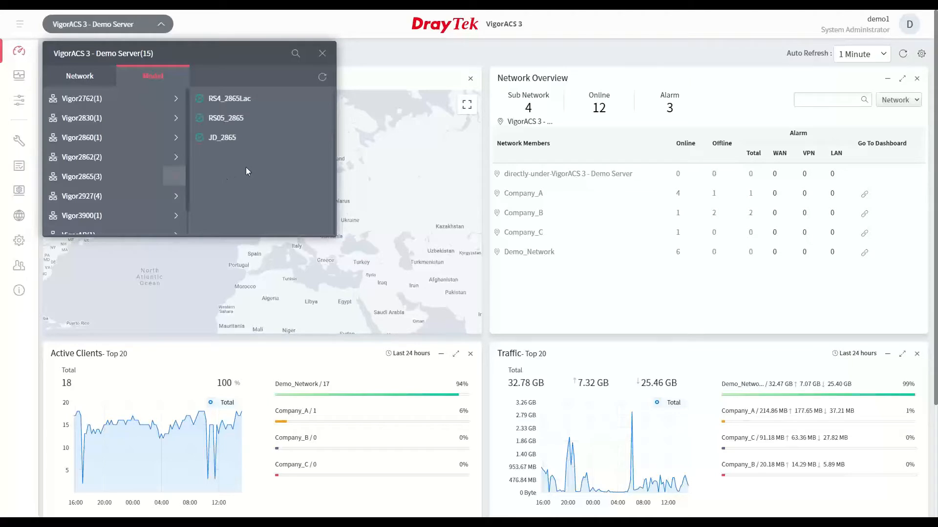
# Search the device tree for 2865, look over the matching devices and close the tree
pyautogui.click(296, 54)
pyautogui.write('2865')
pyautogui.press('Return')
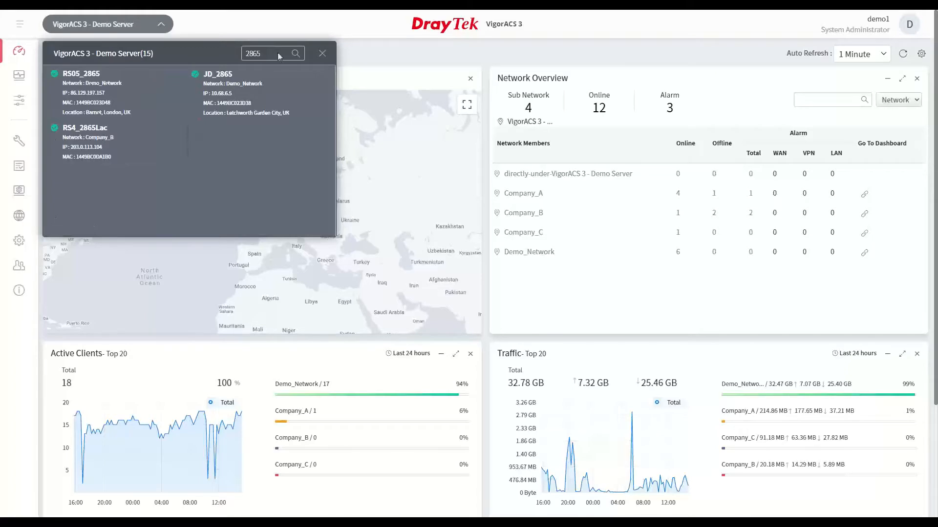
pyautogui.click(247, 93)
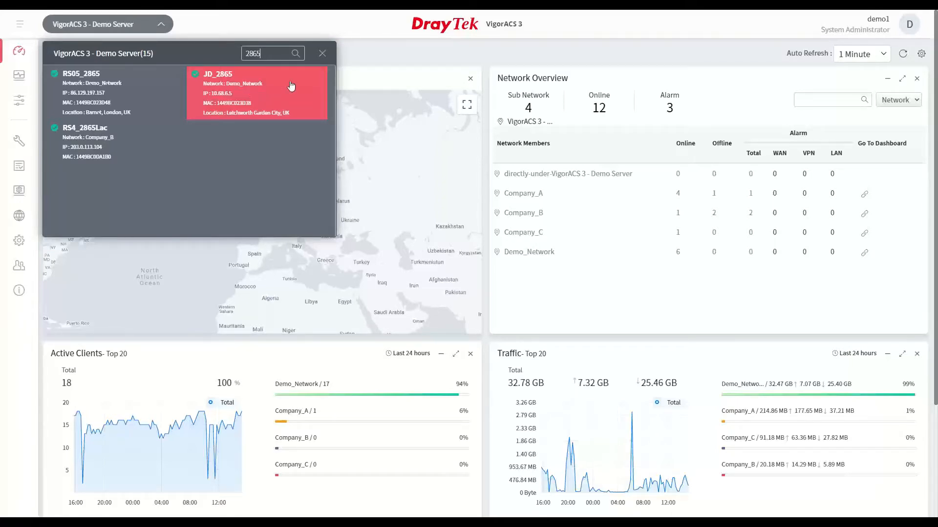
pyautogui.click(324, 55)
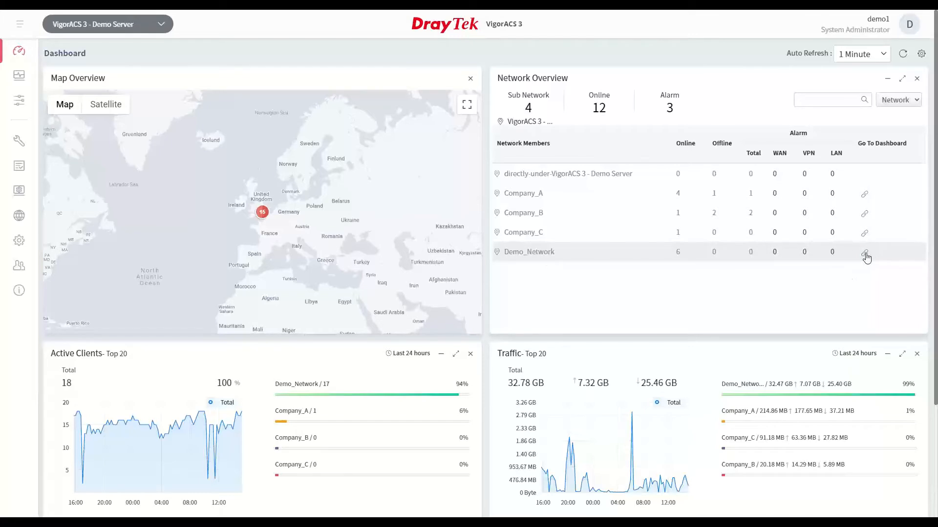
# Switch to the Demo_Network dashboard and open its hotspot web portal profile HotspotWebPortal_v1 for editing
pyautogui.click(865, 254)
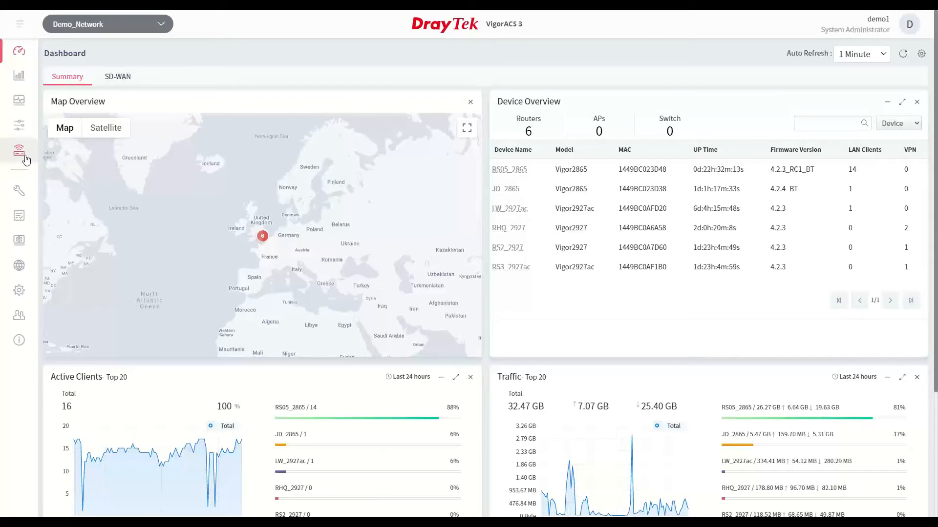
pyautogui.click(27, 159)
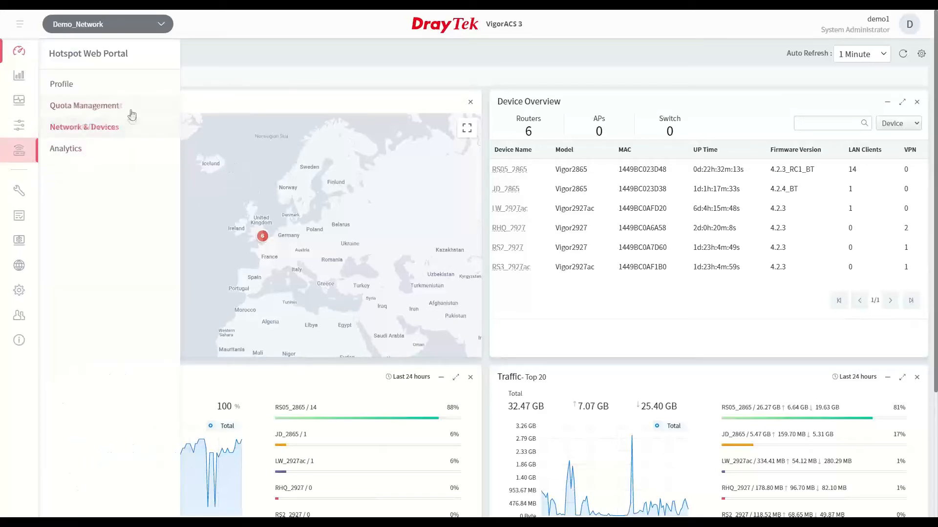
pyautogui.click(73, 90)
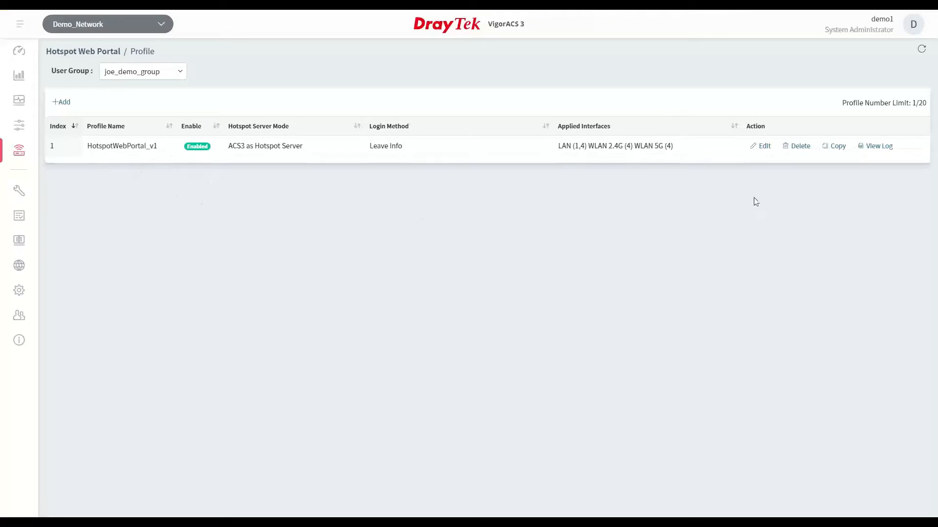
pyautogui.click(762, 146)
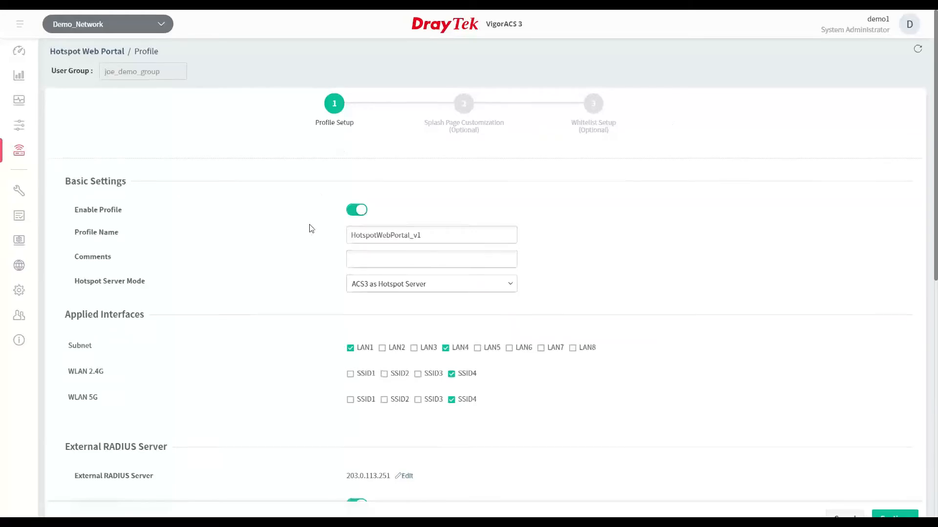
# Review the profile's interface, RADIUS, portal server and quota settings, and continue to the splash page customization
pyautogui.scroll(-2, 310, 231)
pyautogui.scroll(-3, 308, 230)
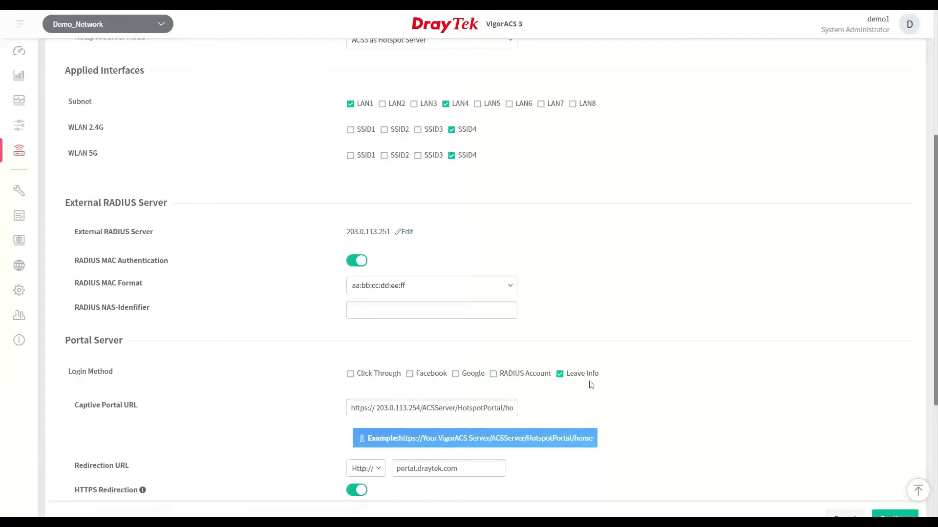
pyautogui.scroll(-4, 588, 351)
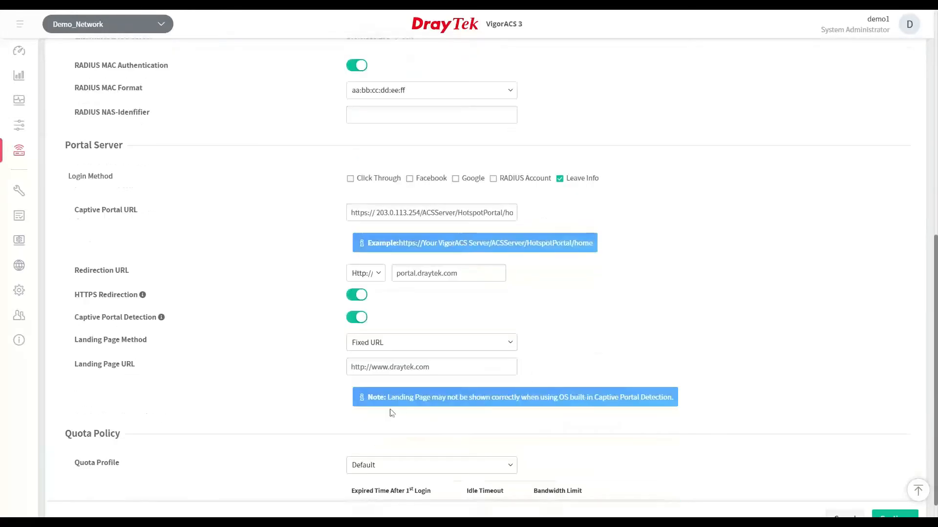
pyautogui.scroll(-1, 371, 405)
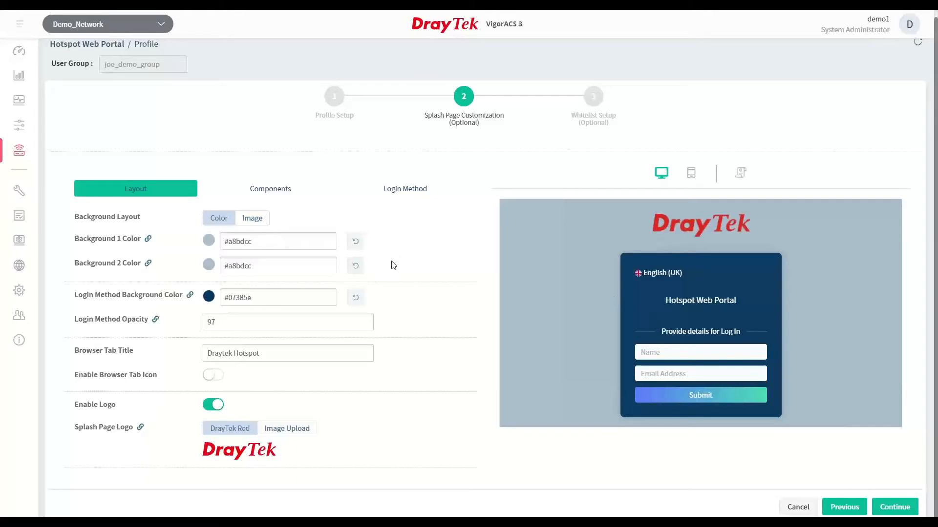
# Set the splash page's background layout to Image and its logo to Image Upload, and preview the mobile and desktop versions
pyautogui.click(229, 322)
pyautogui.click(253, 218)
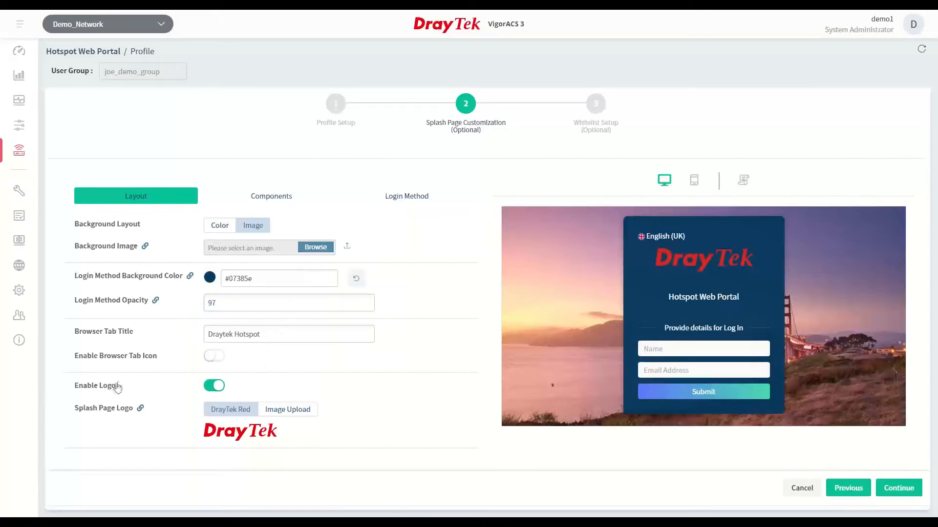
pyautogui.click(289, 415)
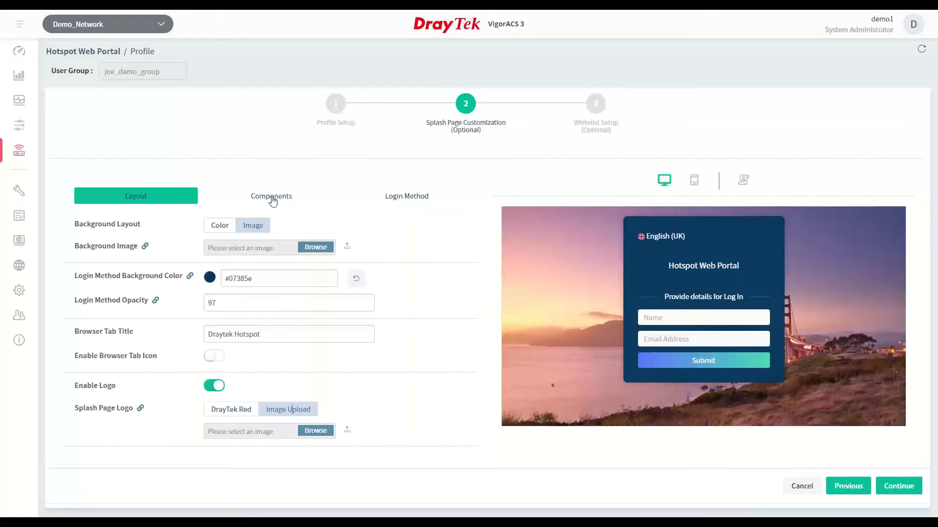
pyautogui.click(694, 183)
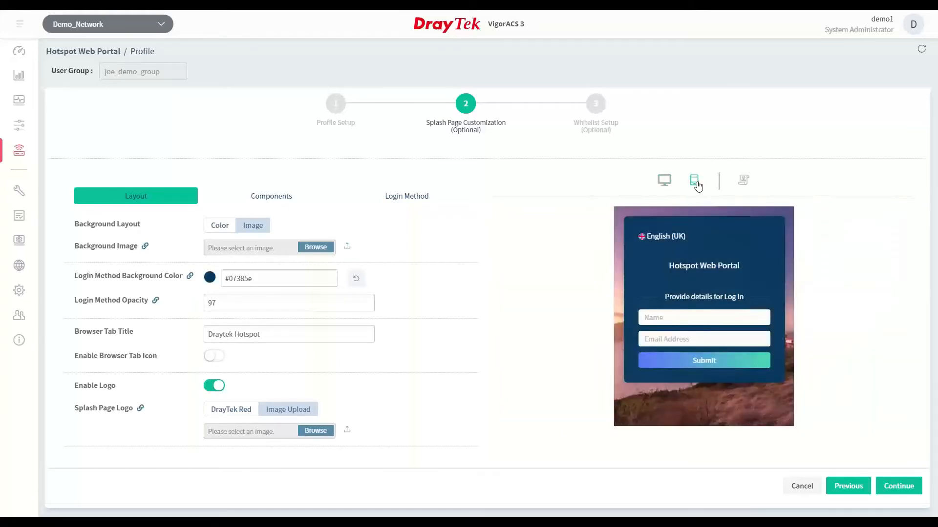
pyautogui.click(662, 182)
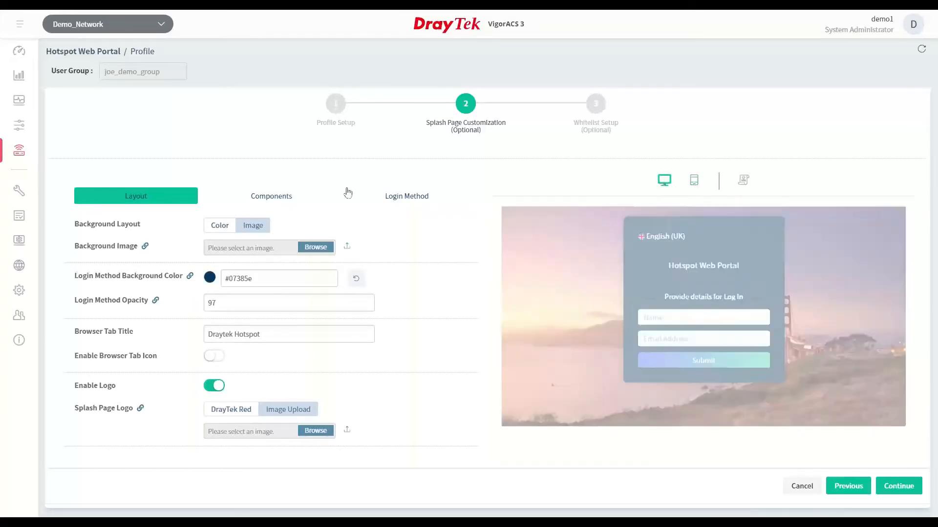
# Examine the splash page components and preview the terms and marketing consent page before returning to the desktop preview
pyautogui.click(272, 197)
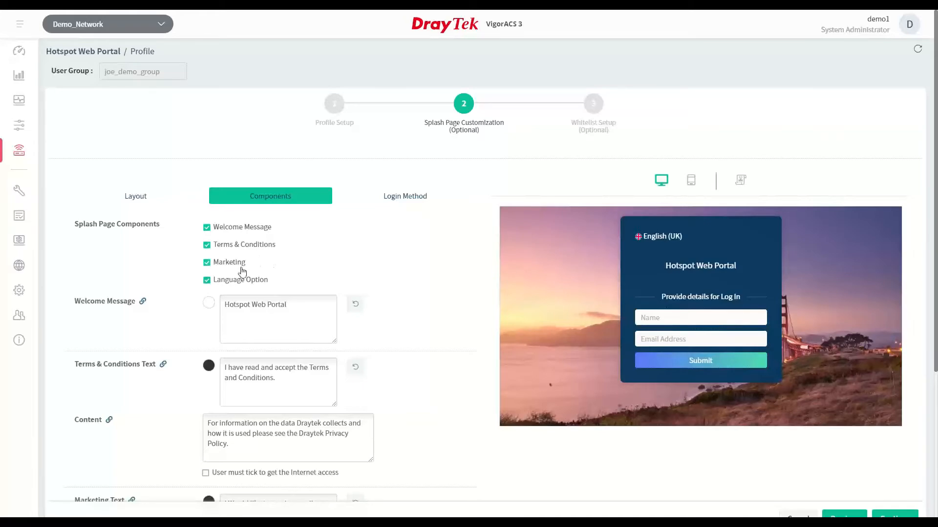
pyautogui.scroll(-5, 281, 260)
pyautogui.scroll(3, 279, 259)
pyautogui.scroll(2, 279, 259)
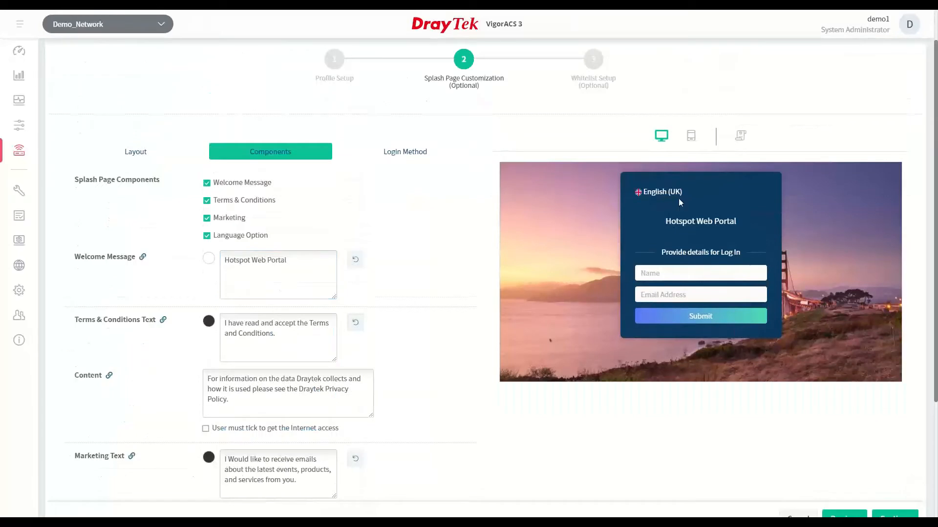
pyautogui.click(740, 138)
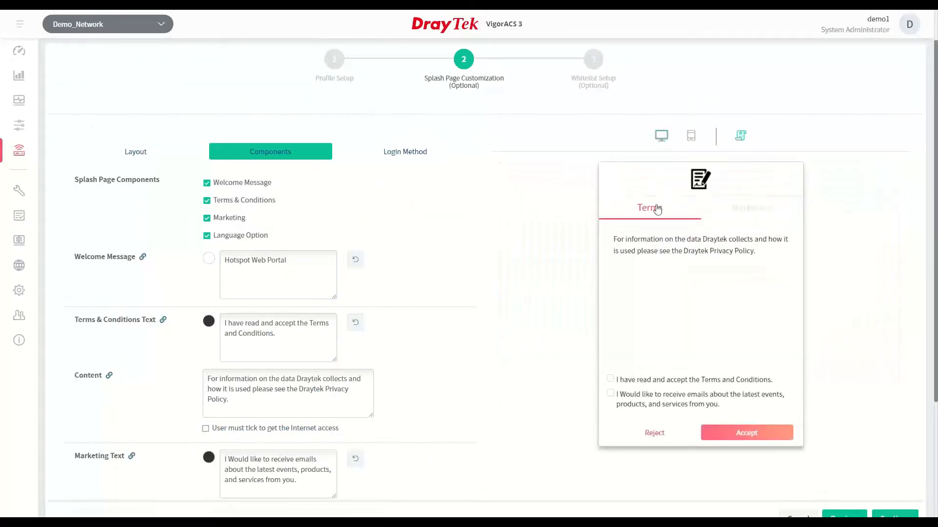
pyautogui.click(741, 213)
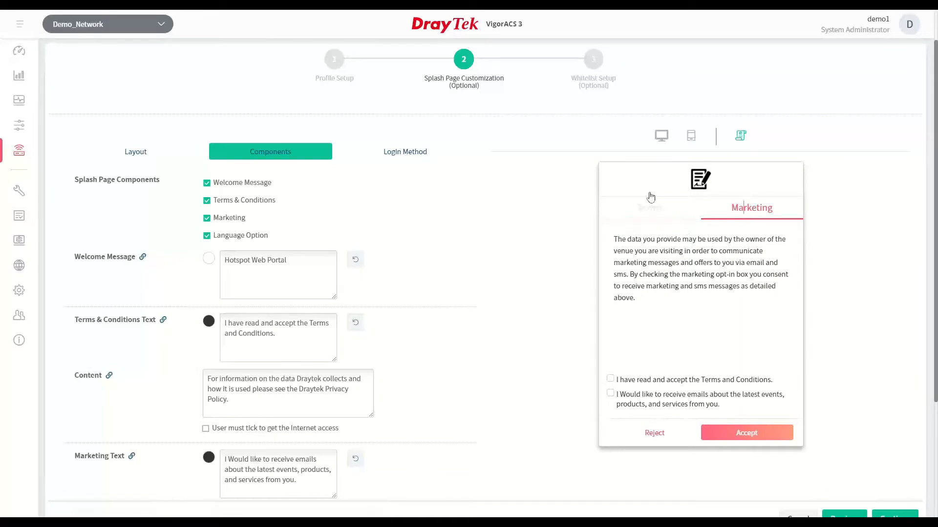
pyautogui.click(662, 138)
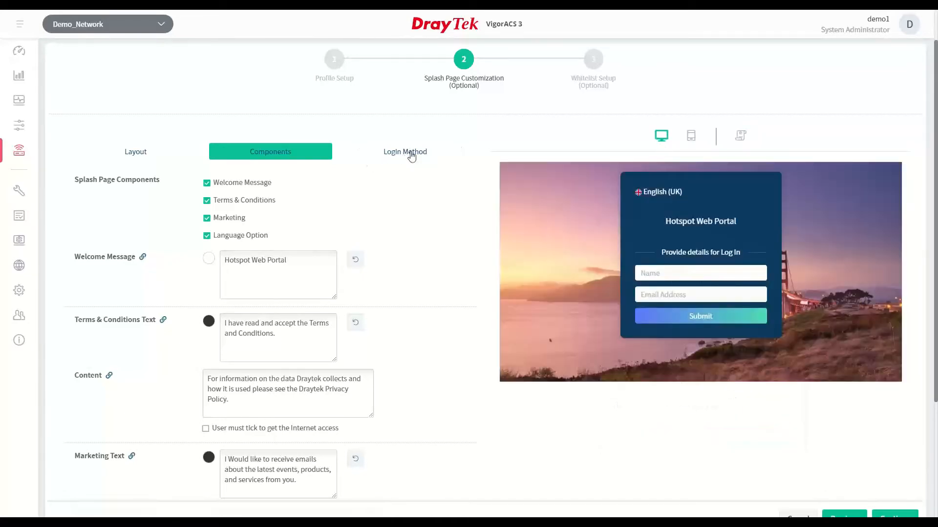
# Review the splash page's login method fields and the whitelist setup, and leave the profile without saving
pyautogui.click(407, 153)
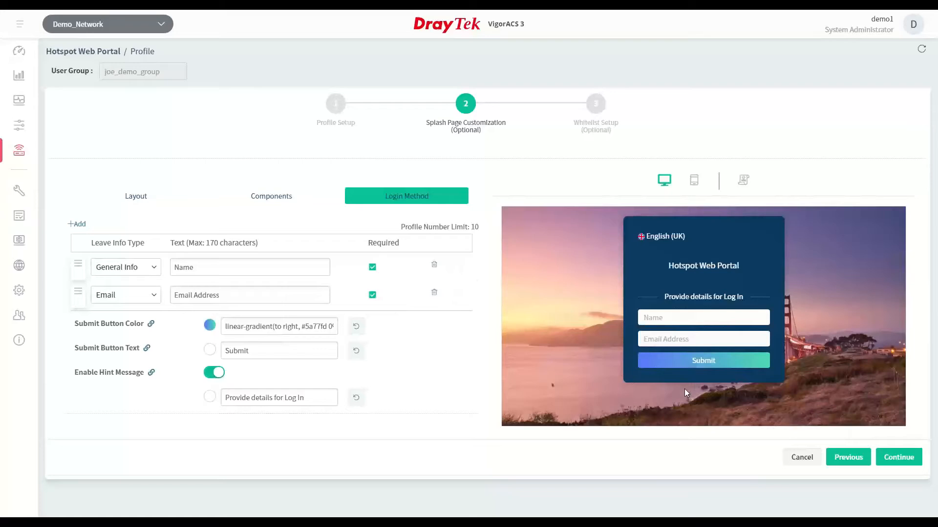
pyautogui.click(899, 457)
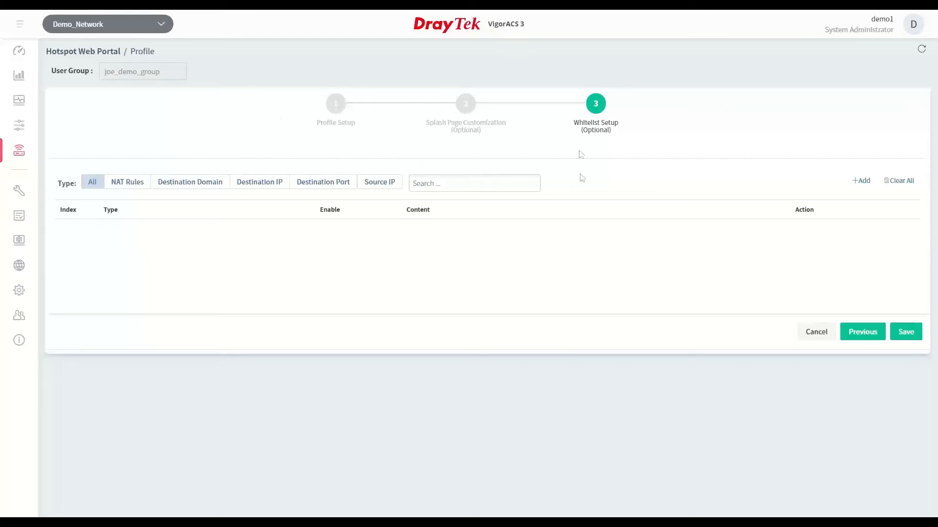
pyautogui.click(816, 332)
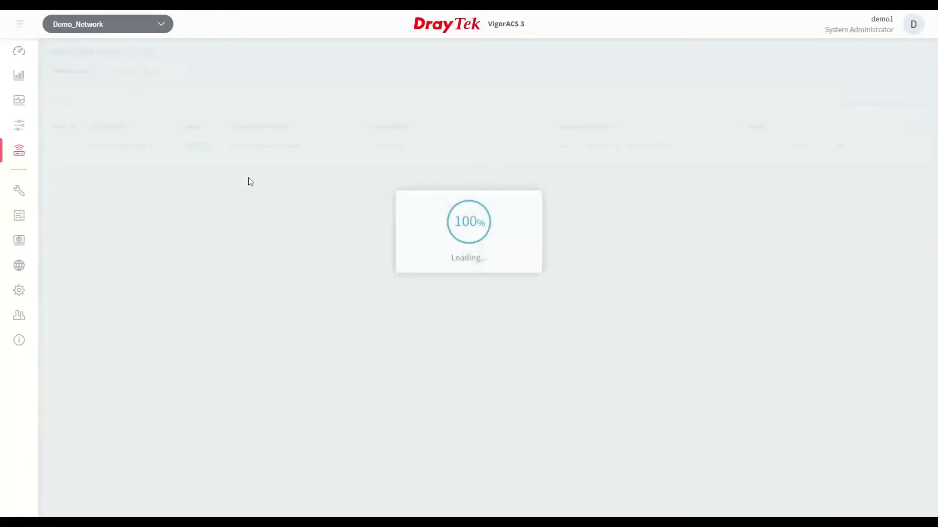
# Choose HotspotWebPortal_v1 as the hotspot profile for Demo_Network in the hotspot portal's network and device assignments
pyautogui.click(26, 153)
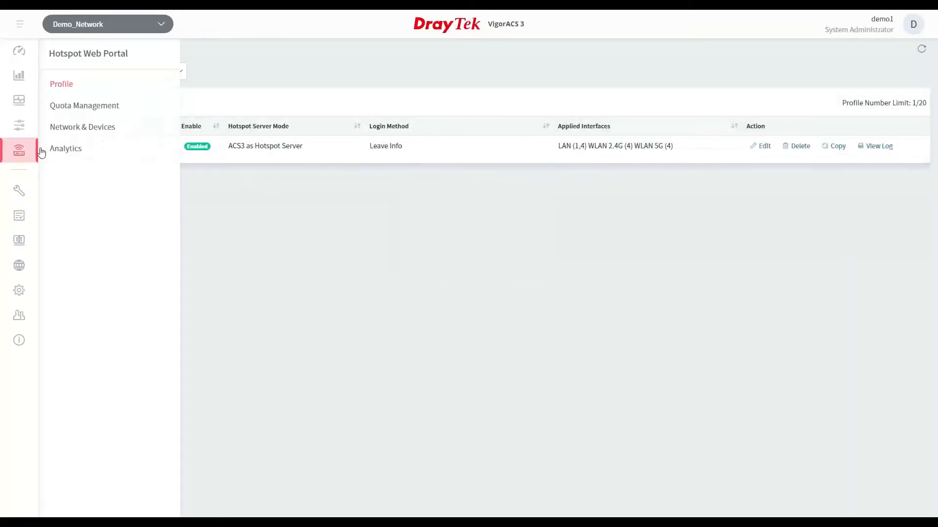
pyautogui.click(84, 127)
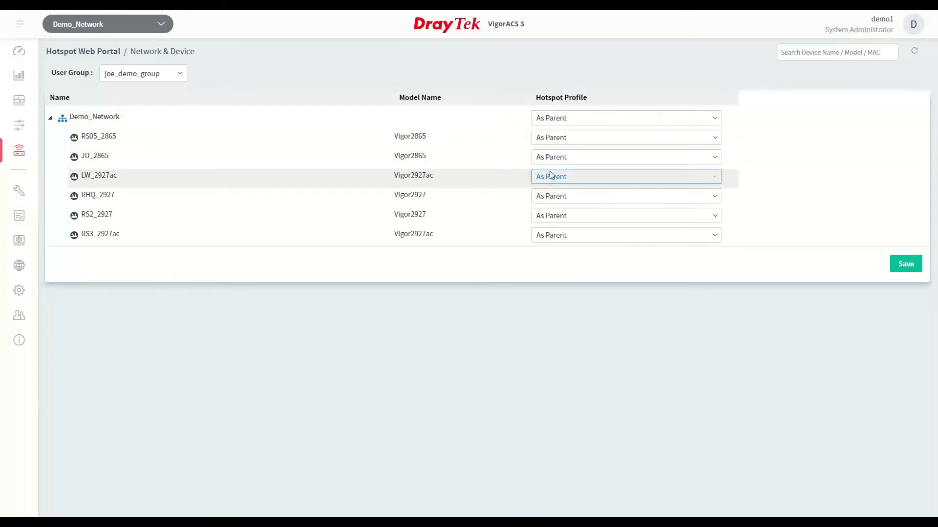
pyautogui.click(552, 118)
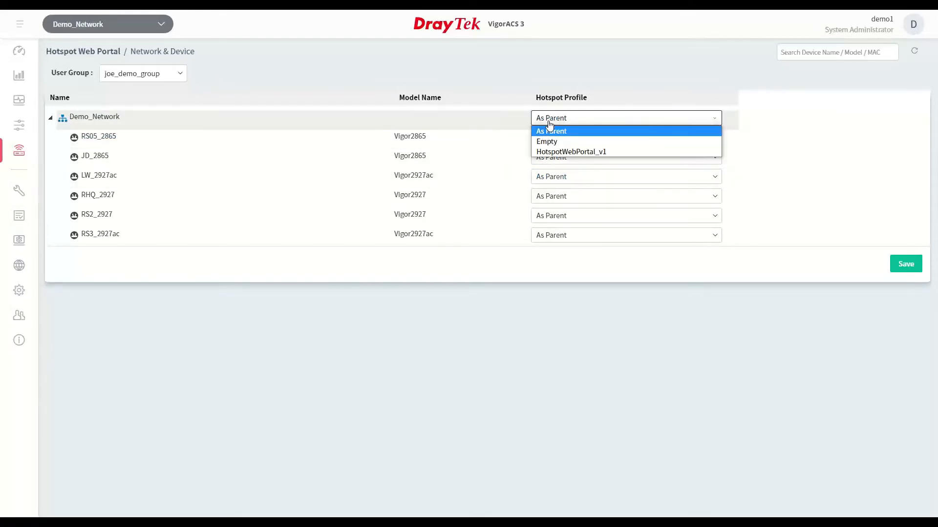
pyautogui.click(554, 153)
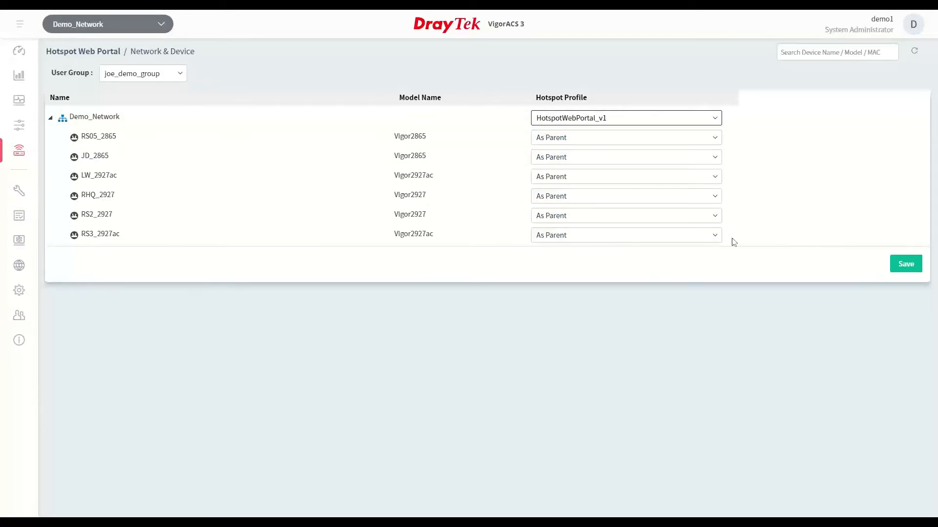
# Open the RS05_2865 router from the network dashboard and examine its WAN and LAN overviews, expanding and collapsing the full LAN list
pyautogui.click(17, 53)
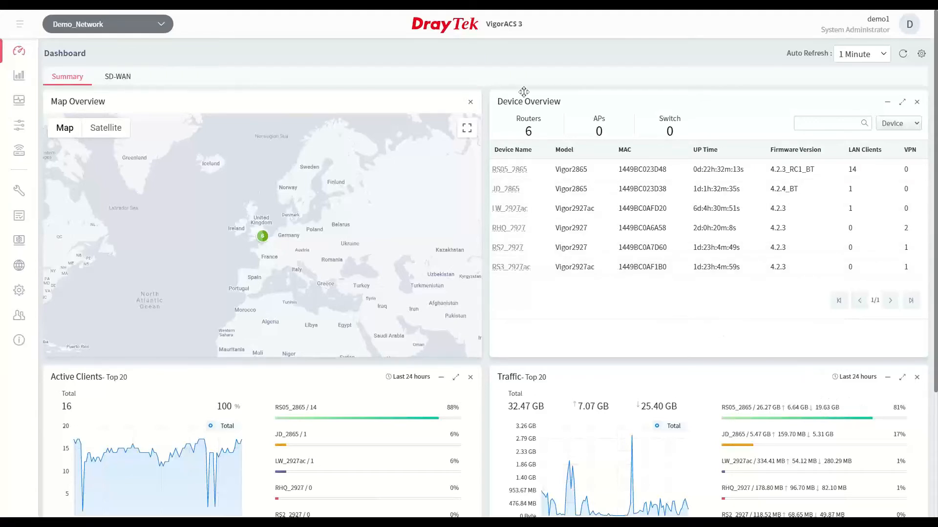
pyautogui.click(517, 172)
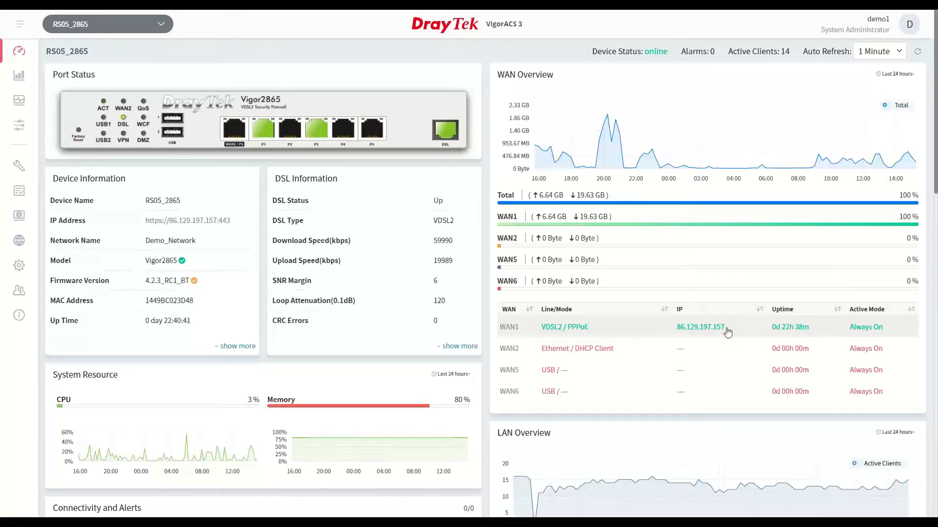
pyautogui.scroll(-2, 728, 332)
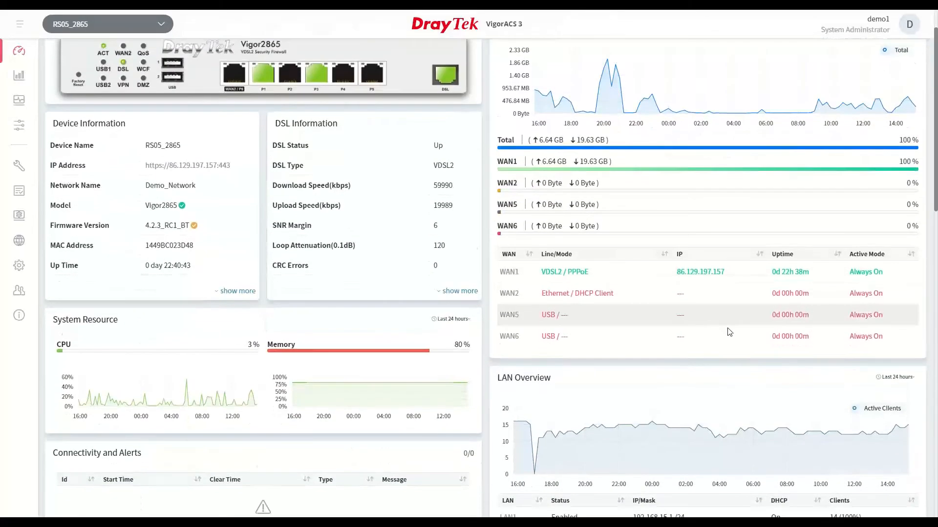
pyautogui.scroll(-3, 730, 332)
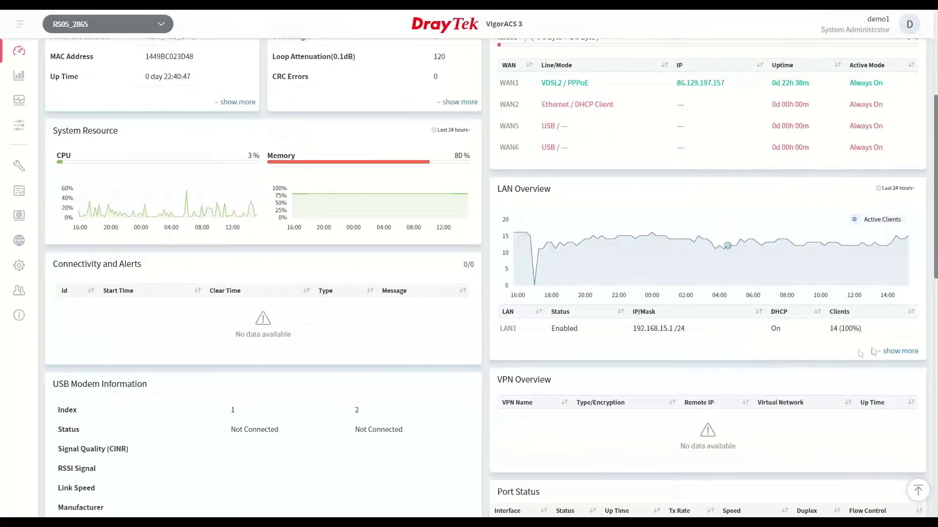
pyautogui.click(899, 351)
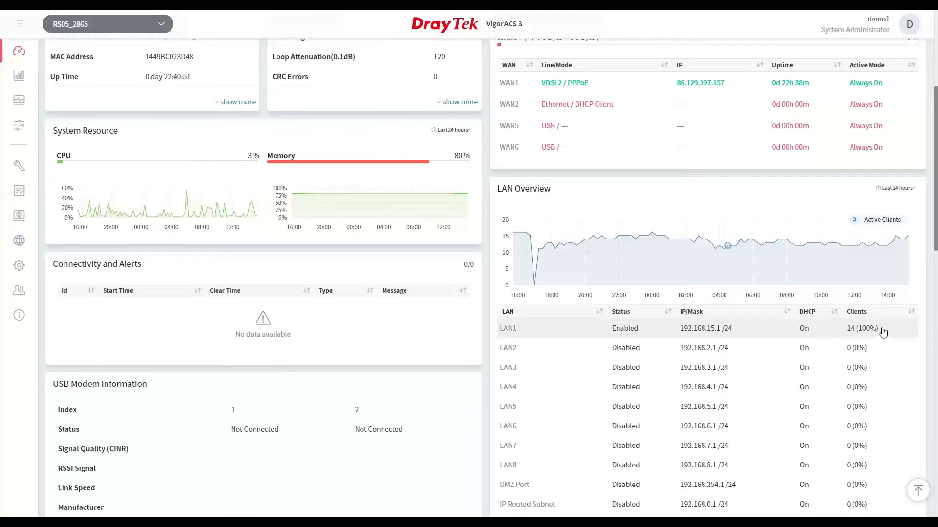
pyautogui.scroll(-2, 883, 332)
pyautogui.click(899, 430)
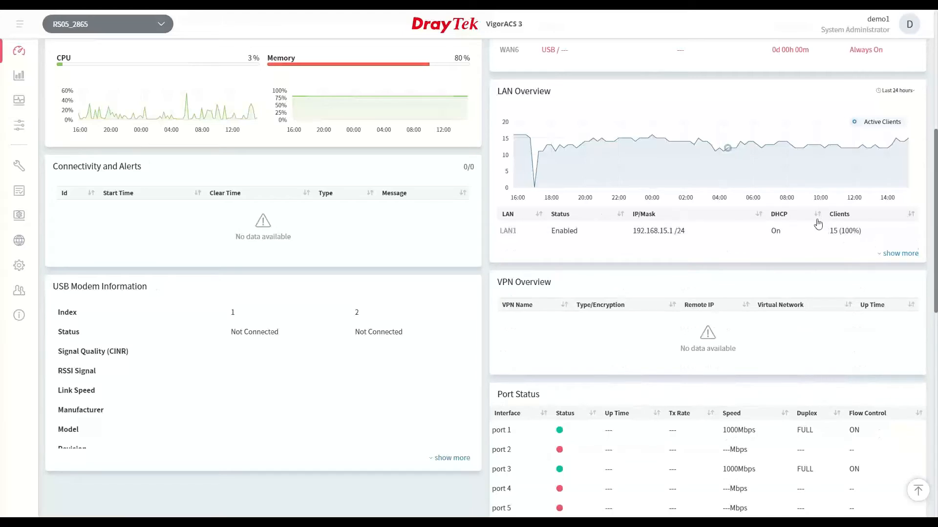
# Examine the router's VPN, port status, network, map and quick tools sections, and return to the start of its dashboard
pyautogui.scroll(-1, 801, 210)
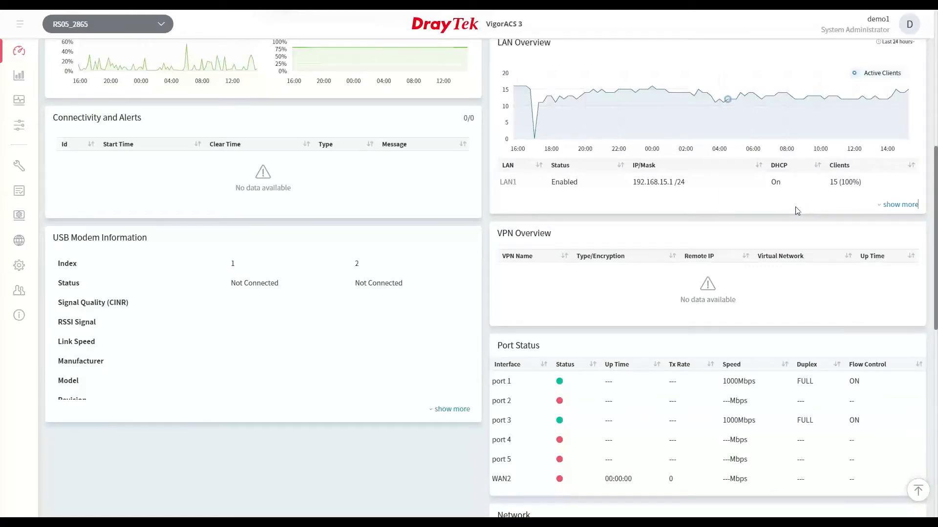
pyautogui.scroll(-1, 641, 277)
pyautogui.scroll(-6, 640, 277)
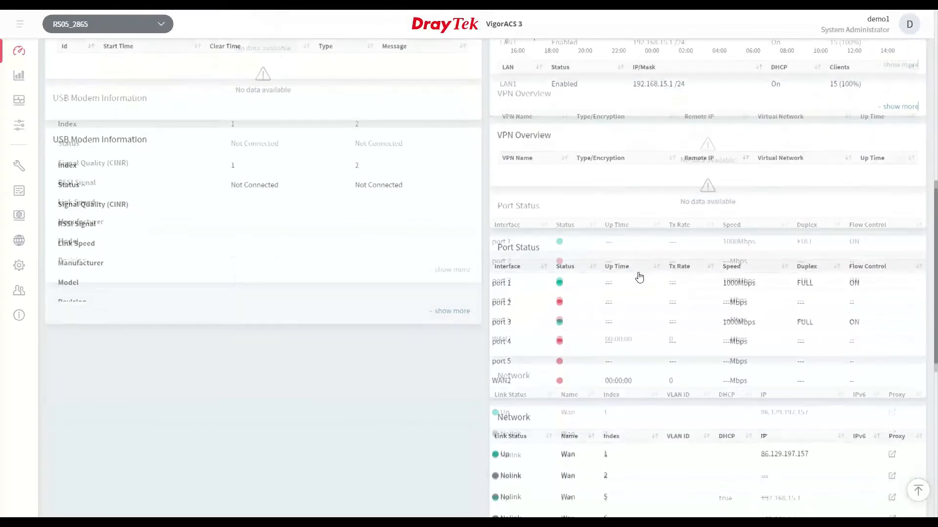
pyautogui.scroll(-3, 640, 285)
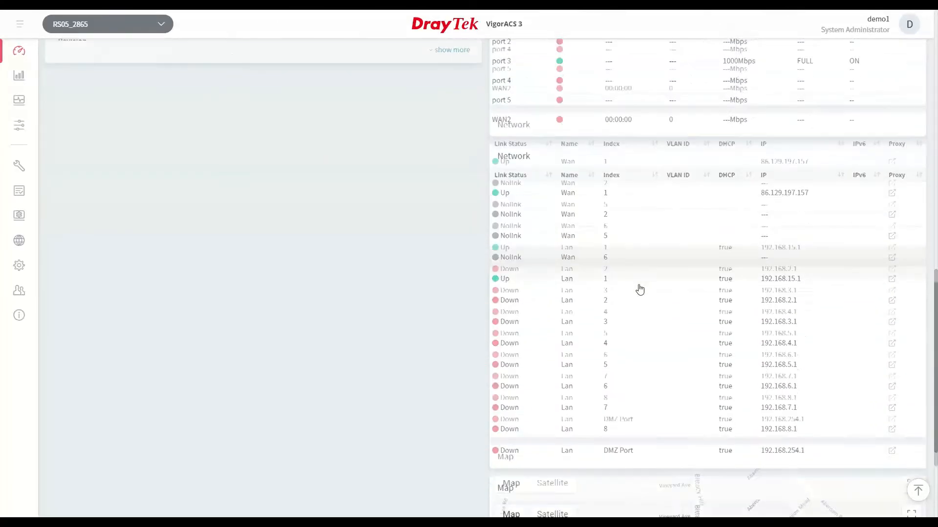
pyautogui.scroll(-2, 640, 288)
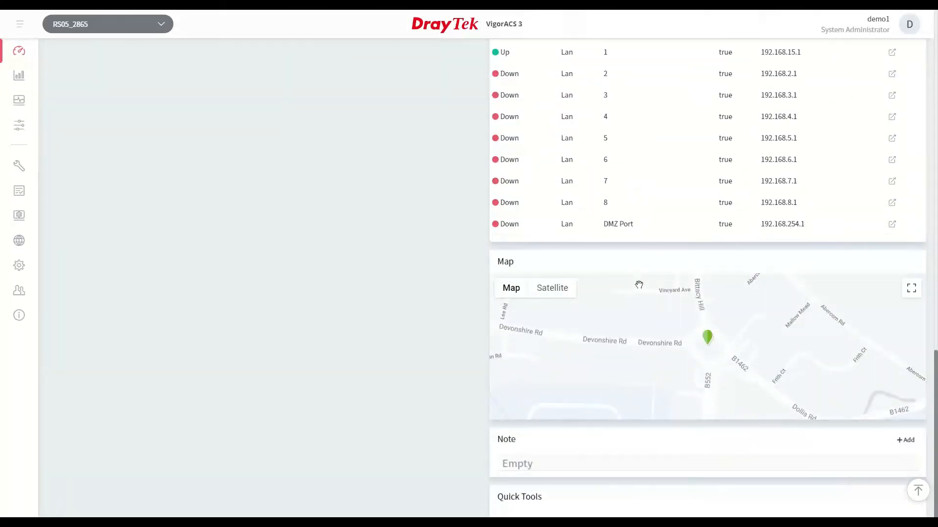
pyautogui.scroll(-1, 659, 389)
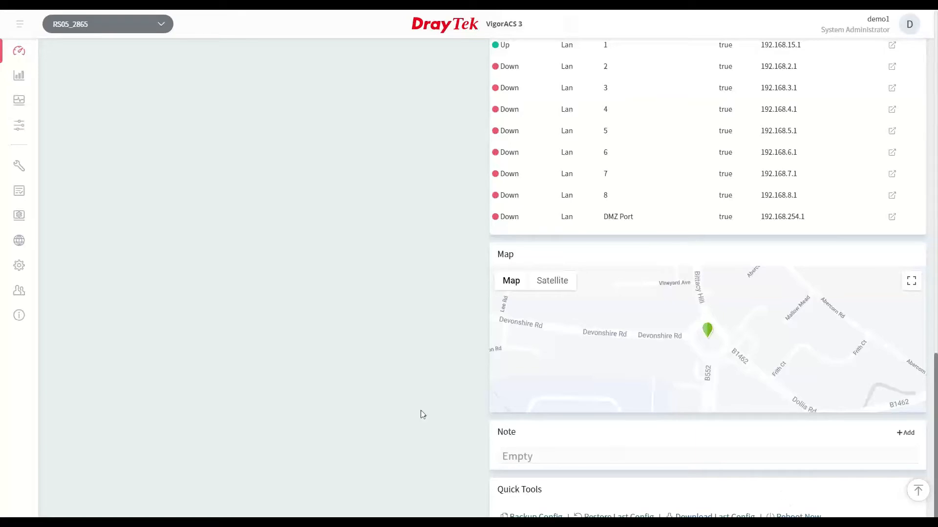
pyautogui.scroll(10, 237, 313)
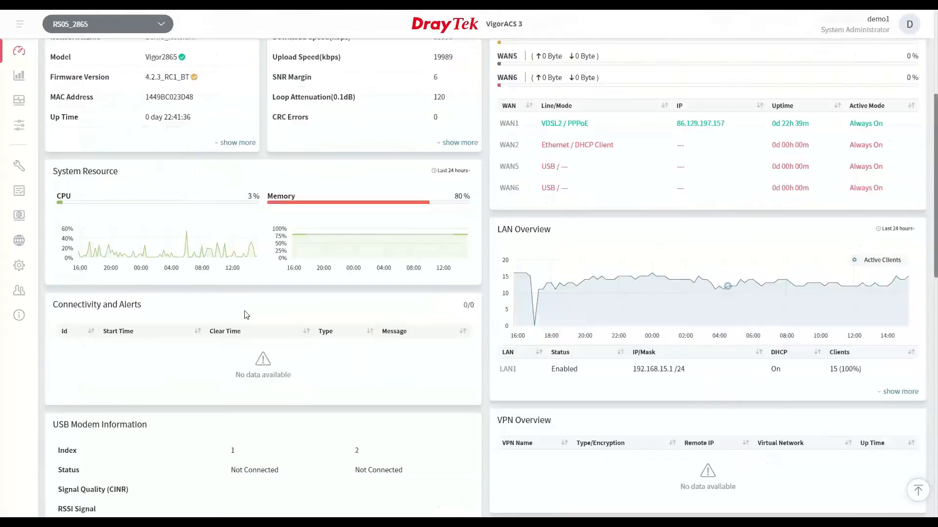
pyautogui.scroll(4, 237, 299)
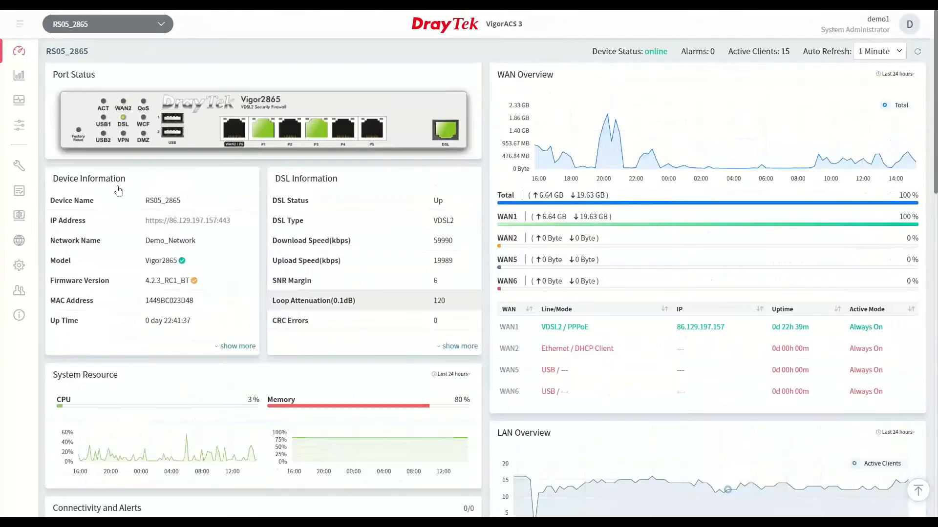
# Review RS05_2865's firewall general setup and its system maintenance page with configuration backup and firmware upgrade
pyautogui.click(16, 129)
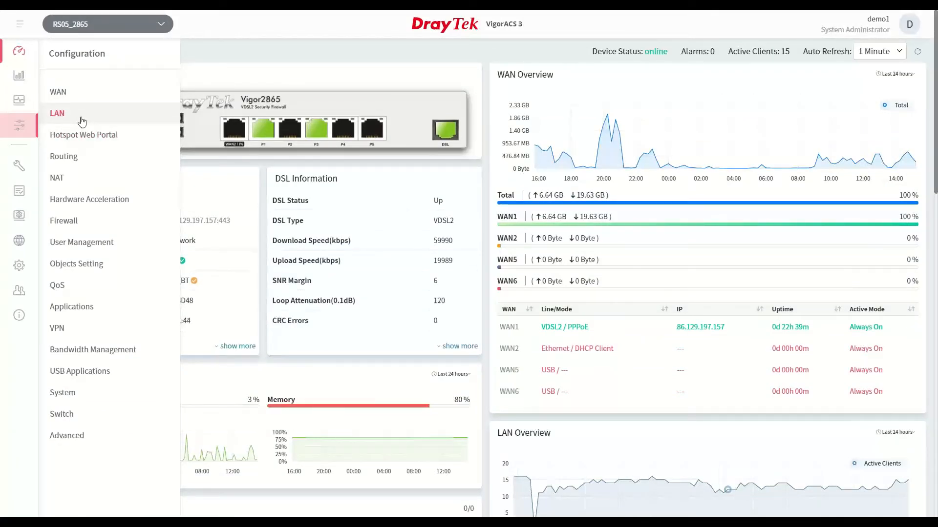
pyautogui.click(76, 229)
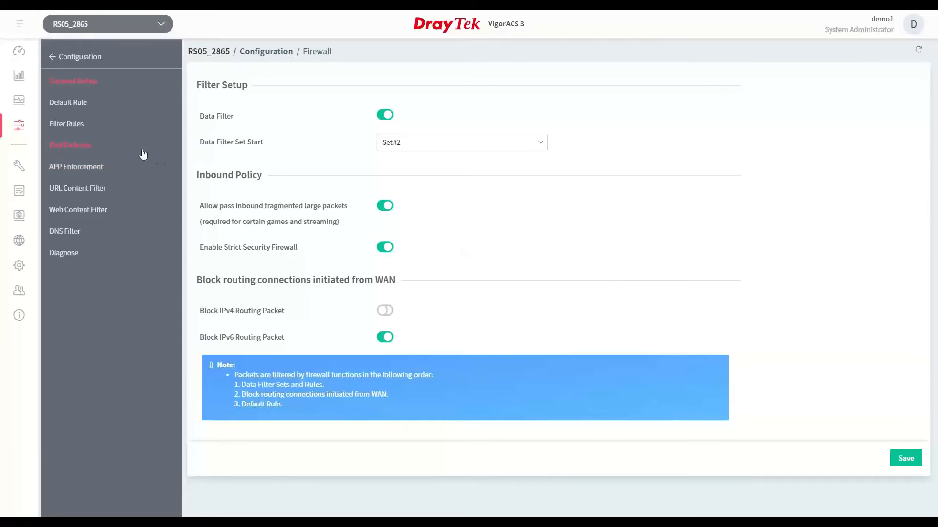
pyautogui.moveTo(22, 132)
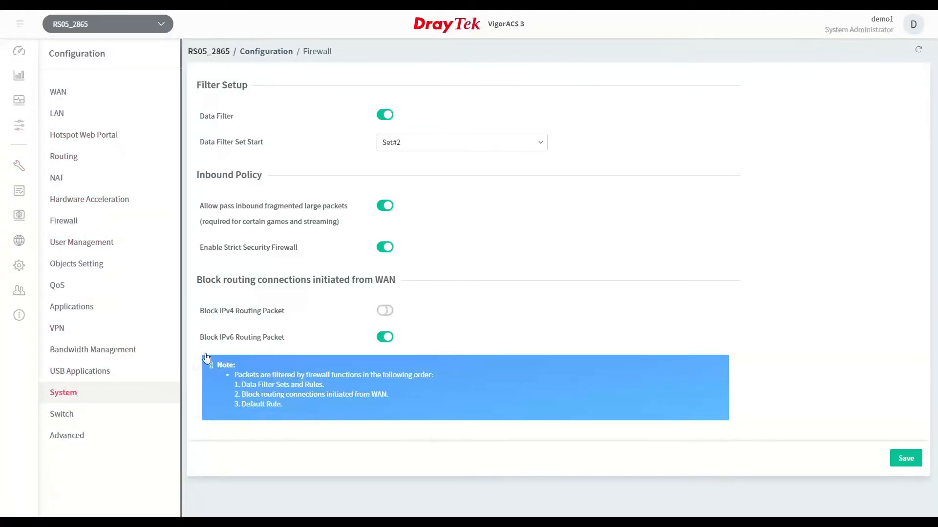
pyautogui.click(117, 388)
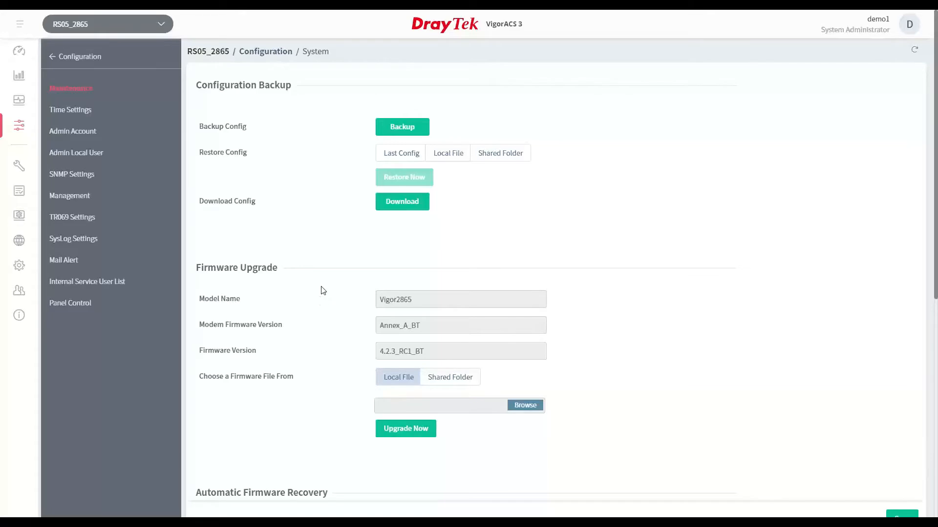
# Review Demo_Network's general, SD-WAN and bulk data settings in Network Management, and expand its device list
pyautogui.moveTo(20, 168)
pyautogui.click(19, 240)
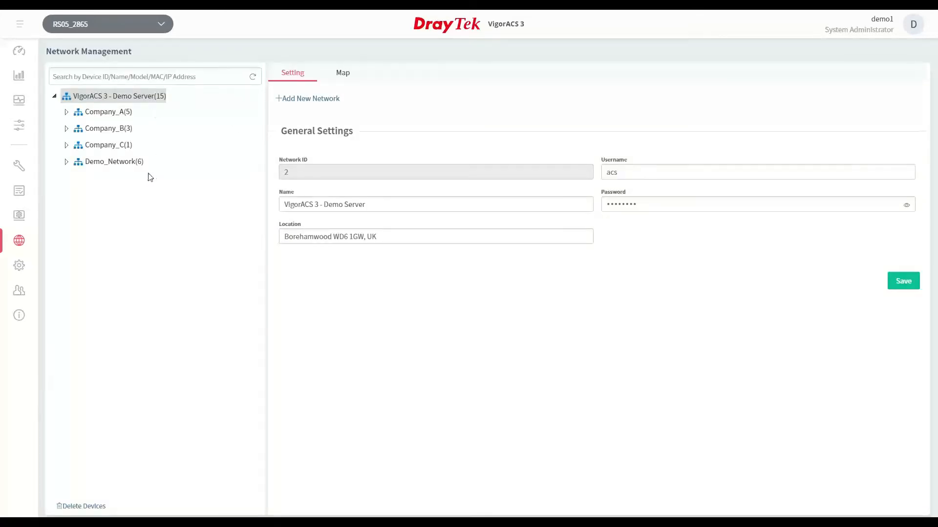
pyautogui.click(81, 162)
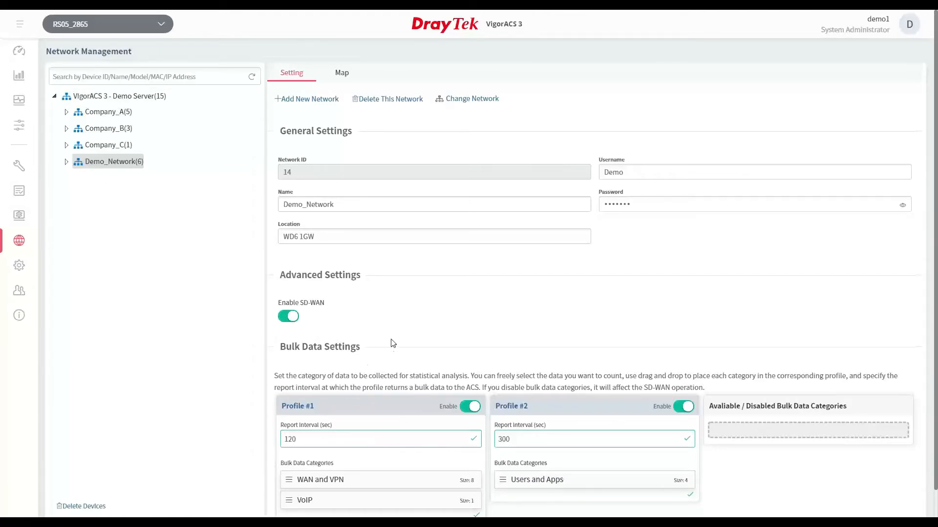
pyautogui.click(67, 163)
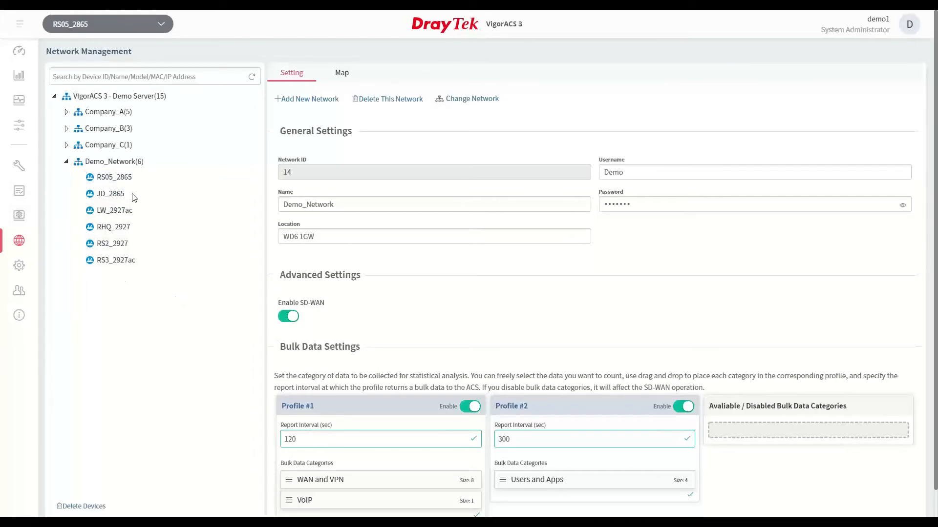
# Open JD_2865's own web interface, review WAN2's link condition detection in the WAN general setup, and return to Network Management
pyautogui.click(131, 194)
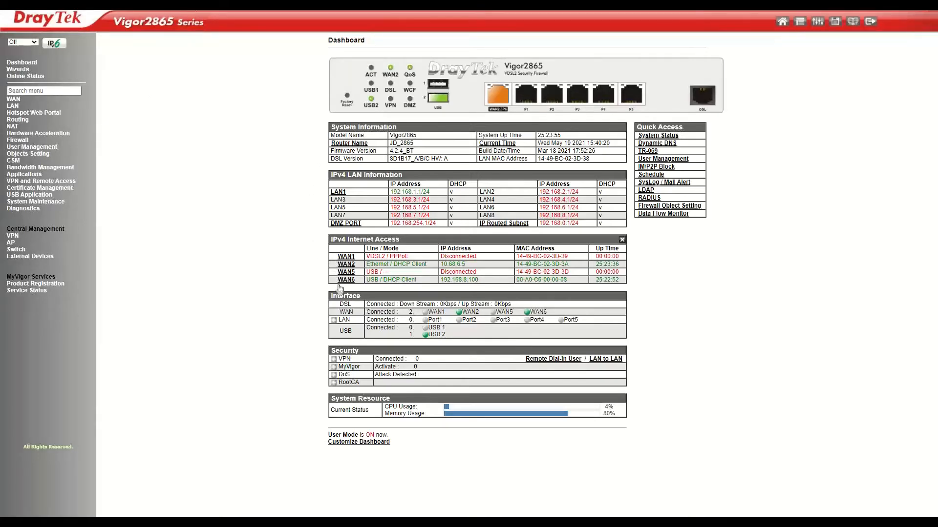
pyautogui.click(14, 99)
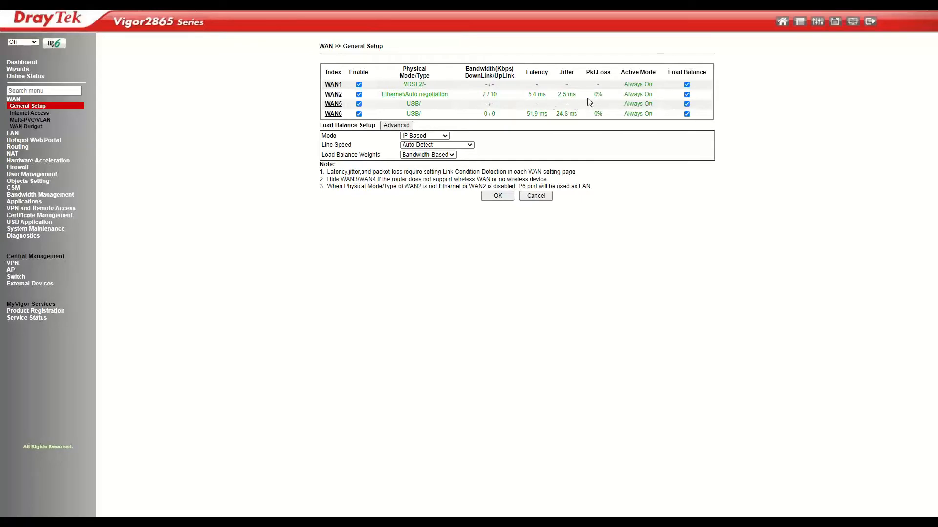
pyautogui.click(336, 95)
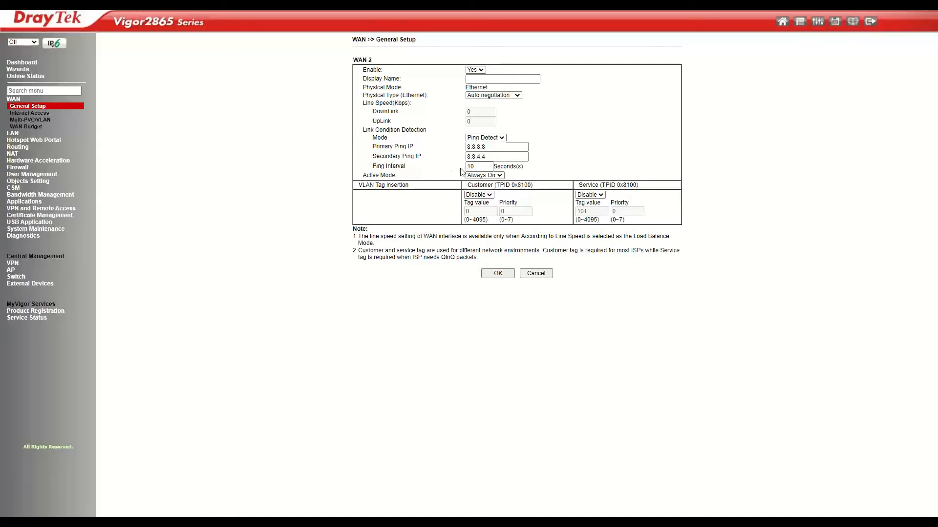
pyautogui.click(30, 108)
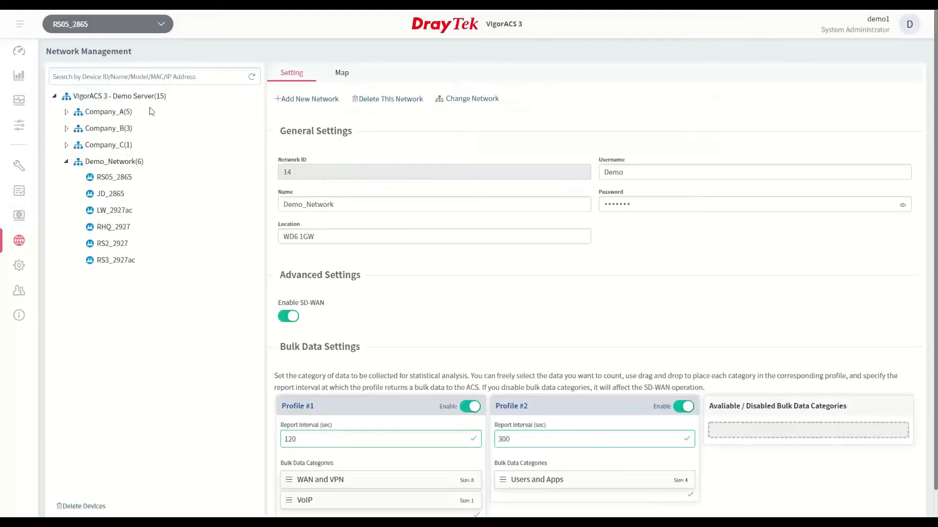
# Switch the selected scope to Demo_Network and show its SD-WAN dashboard
pyautogui.click(55, 24)
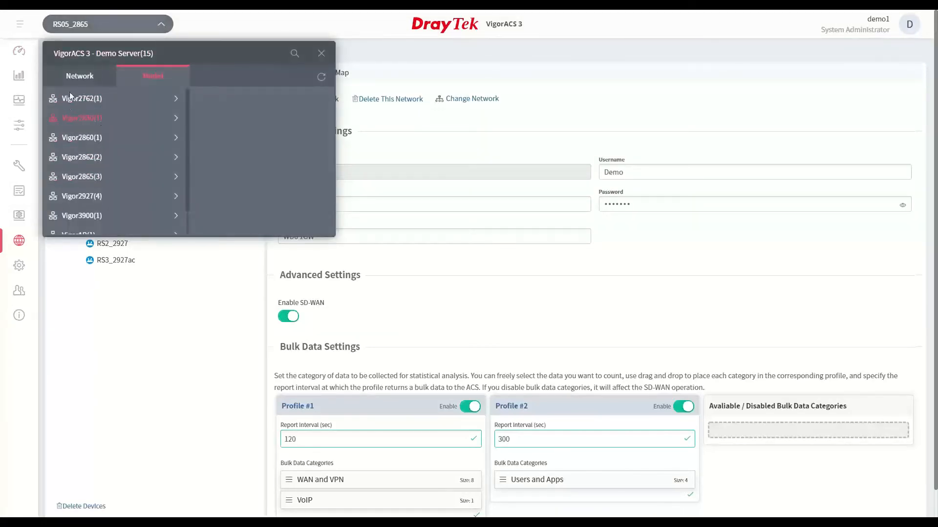
pyautogui.click(71, 78)
pyautogui.click(92, 157)
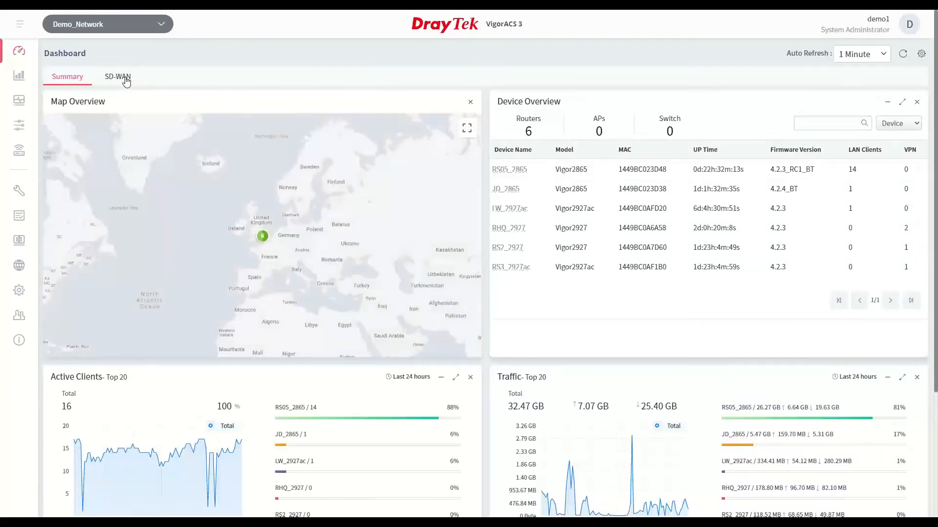
pyautogui.click(126, 78)
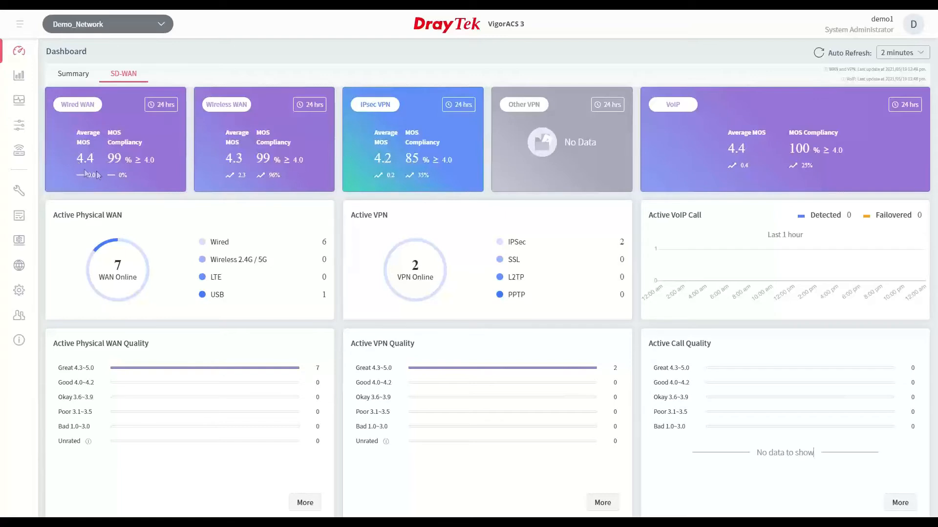
# Inspect the Wired WAN MOS figures and set the Wireless WAN card's period to the last 7 days
pyautogui.moveTo(139, 179)
pyautogui.moveTo(95, 157)
pyautogui.click(311, 104)
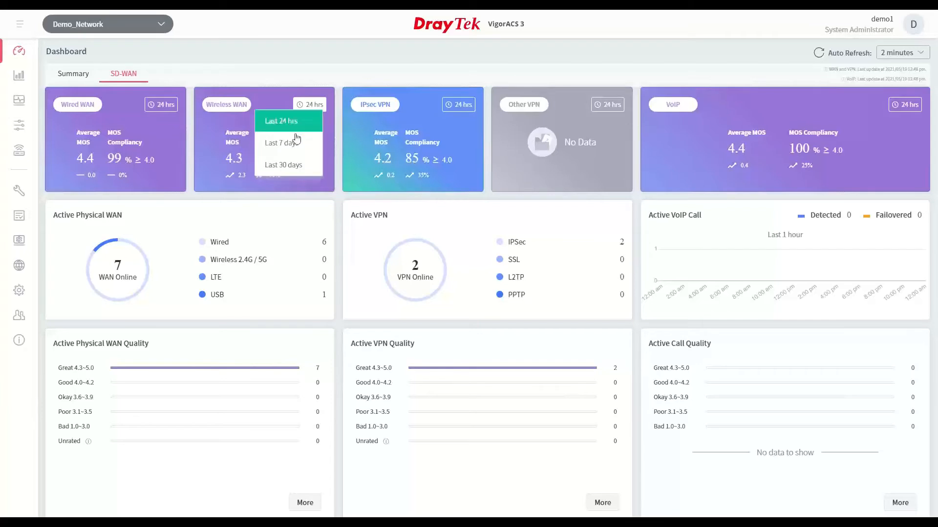
pyautogui.click(293, 142)
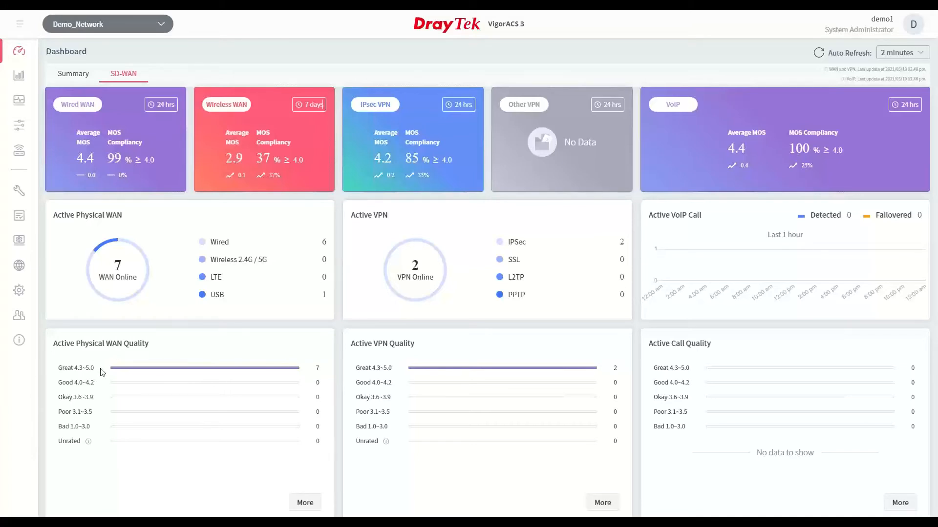
# Open the detailed view of the active physical WAN quality and examine the WAN list for Demo_Network
pyautogui.click(304, 504)
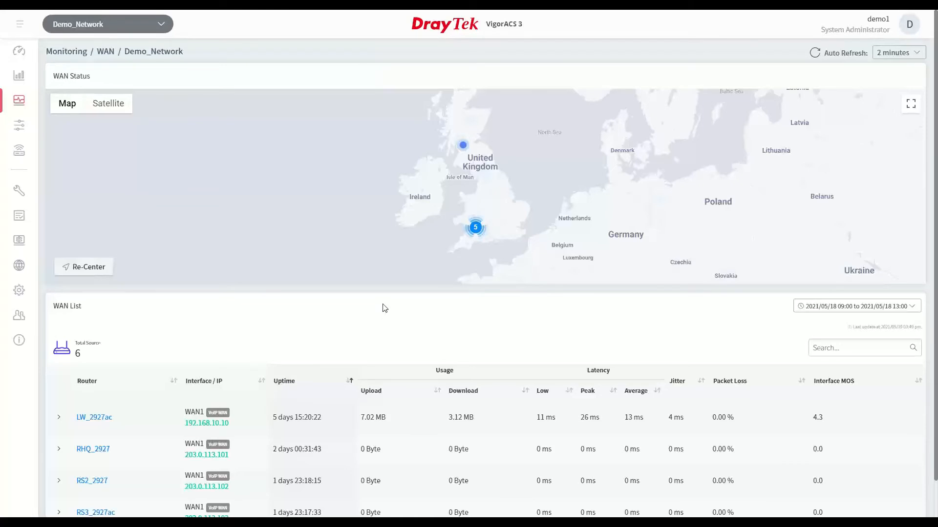
pyautogui.scroll(-1, 385, 308)
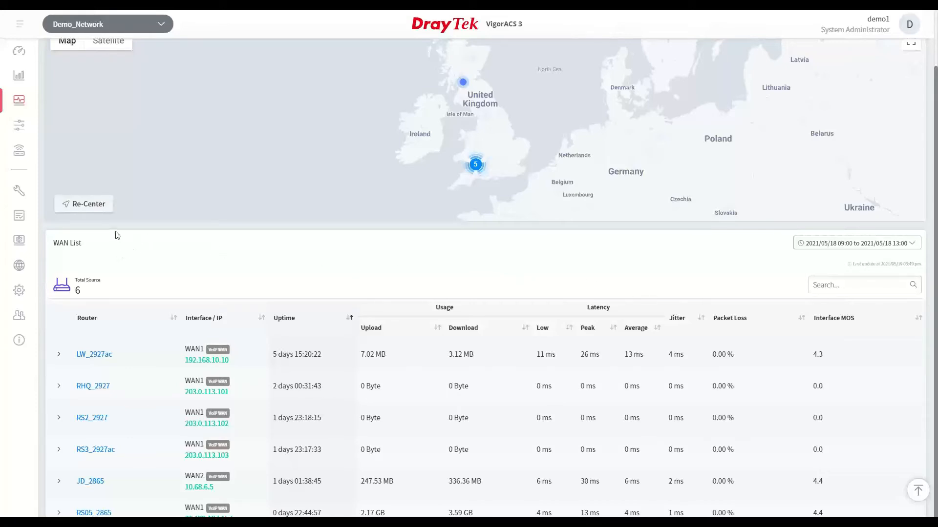
# Expand JD_2865 in the WAN list, review its individual WAN interfaces, and collapse it again
pyautogui.click(59, 481)
pyautogui.scroll(-4, 95, 467)
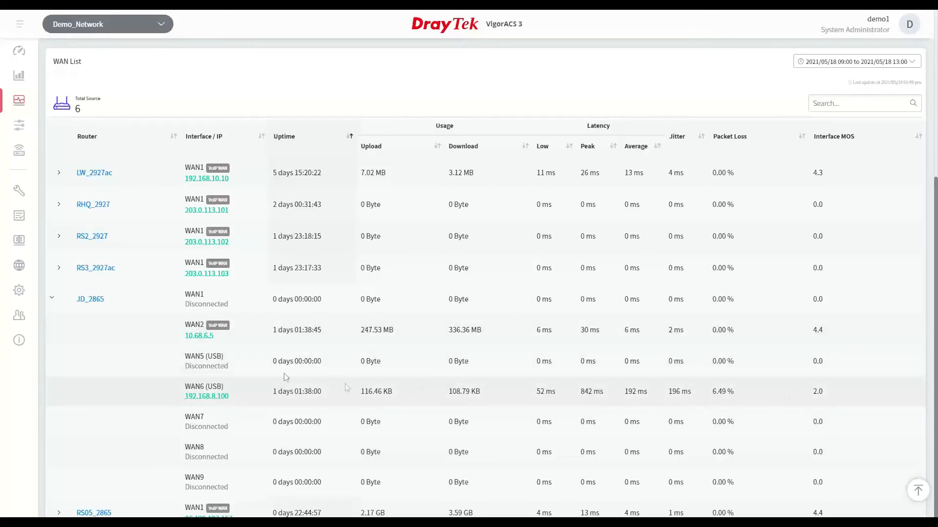
pyautogui.click(54, 300)
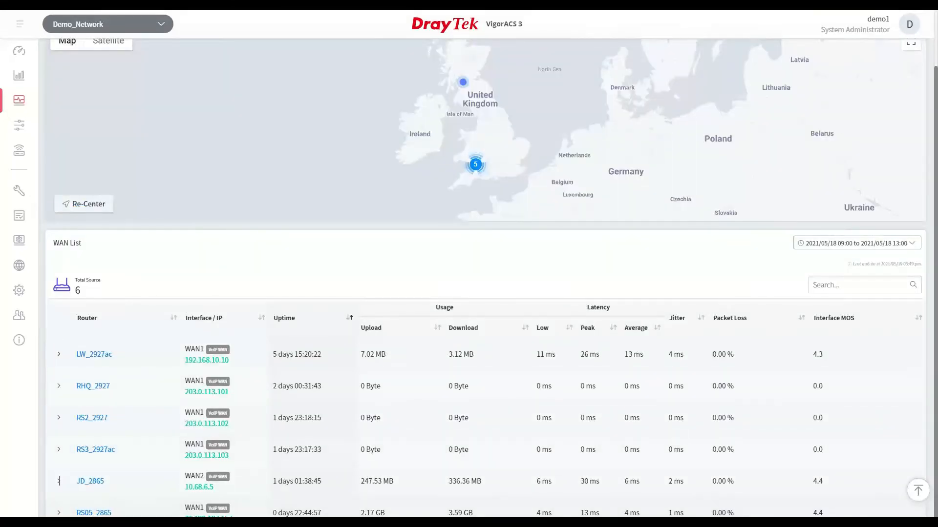
# Open RS05_2865's WAN monitoring page and review WAN1's usage, interface MOS, latency and jitter graphs
pyautogui.click(150, 516)
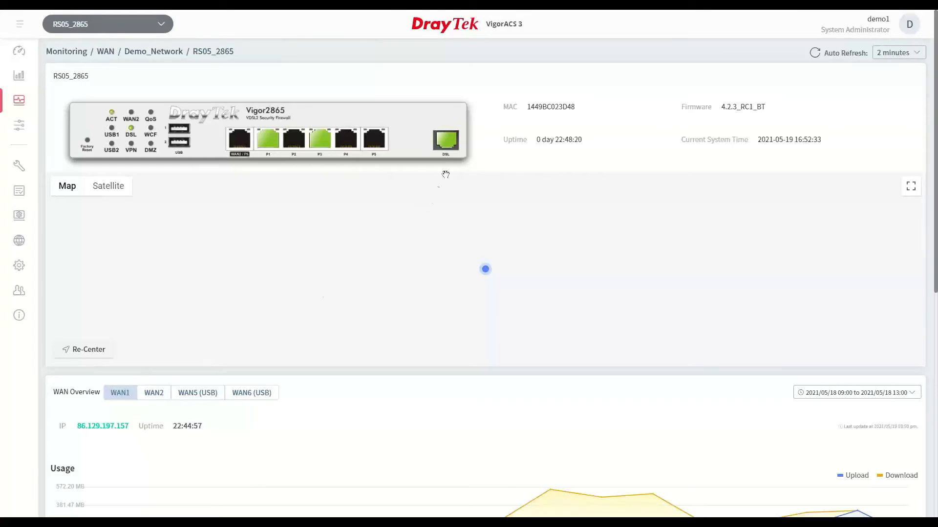
pyautogui.scroll(-2, 334, 315)
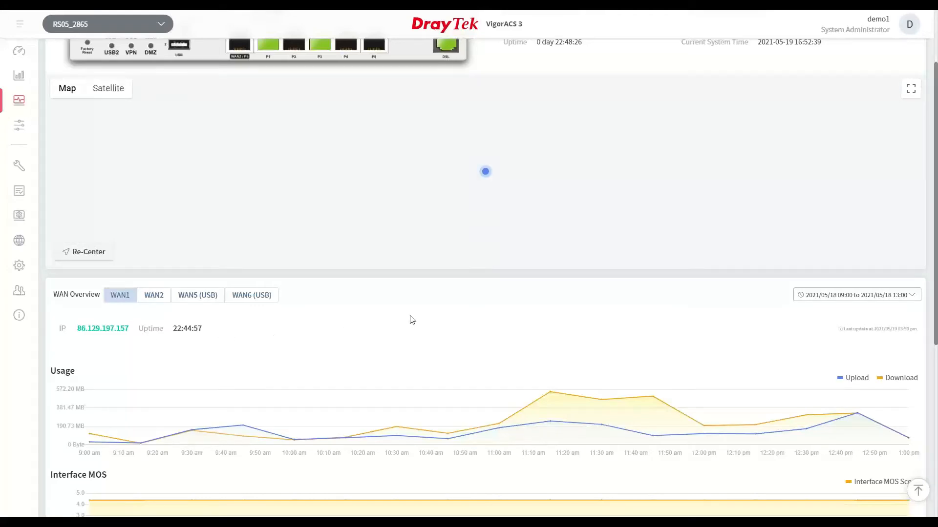
pyautogui.scroll(-2, 773, 321)
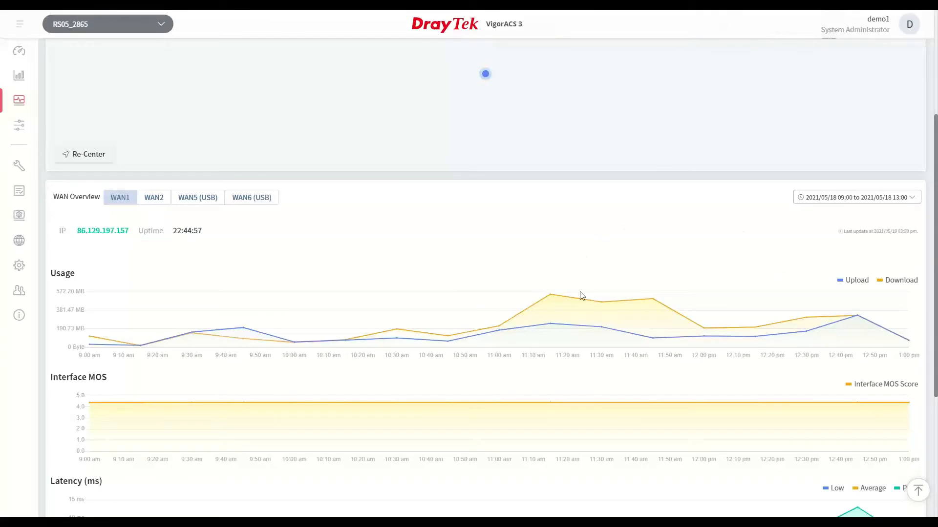
pyautogui.scroll(-3, 665, 275)
pyautogui.scroll(-2, 665, 279)
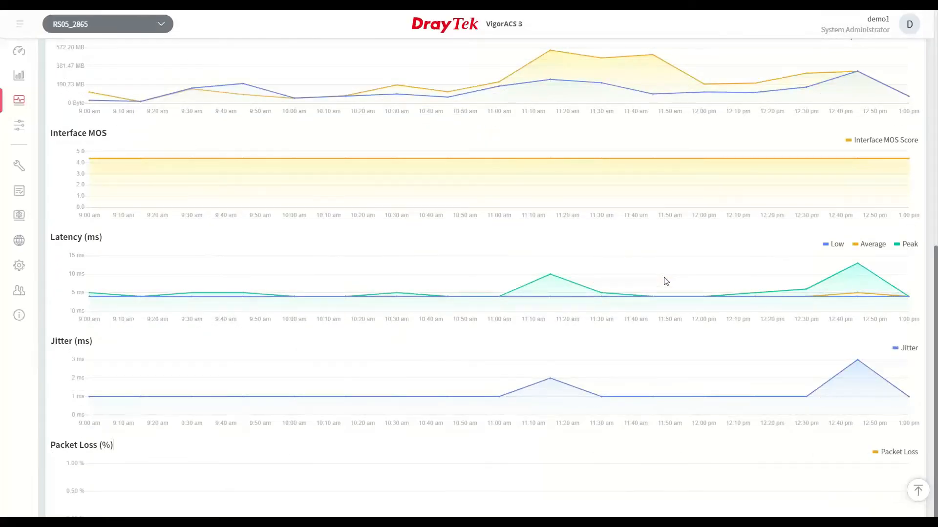
# Set the WAN overview period for RS05_2865 to the last 6 hours
pyautogui.scroll(4, 665, 281)
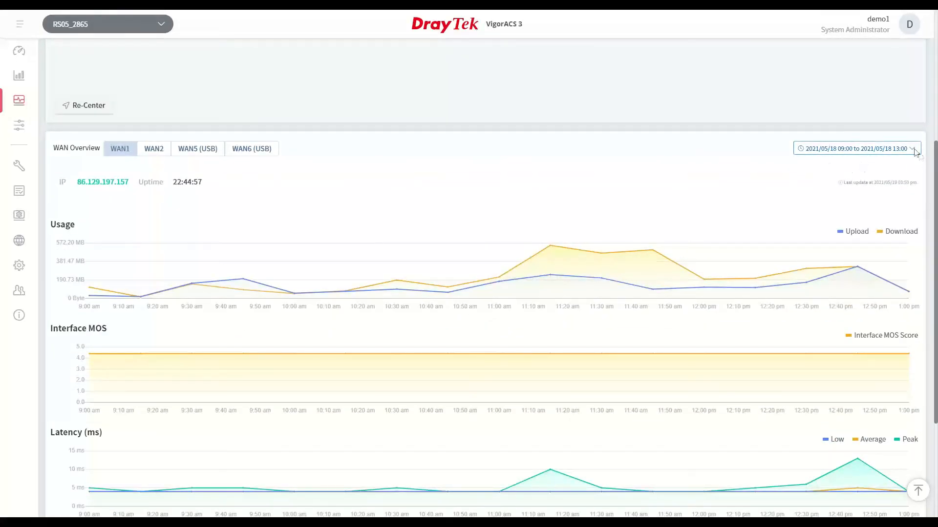
pyautogui.click(915, 152)
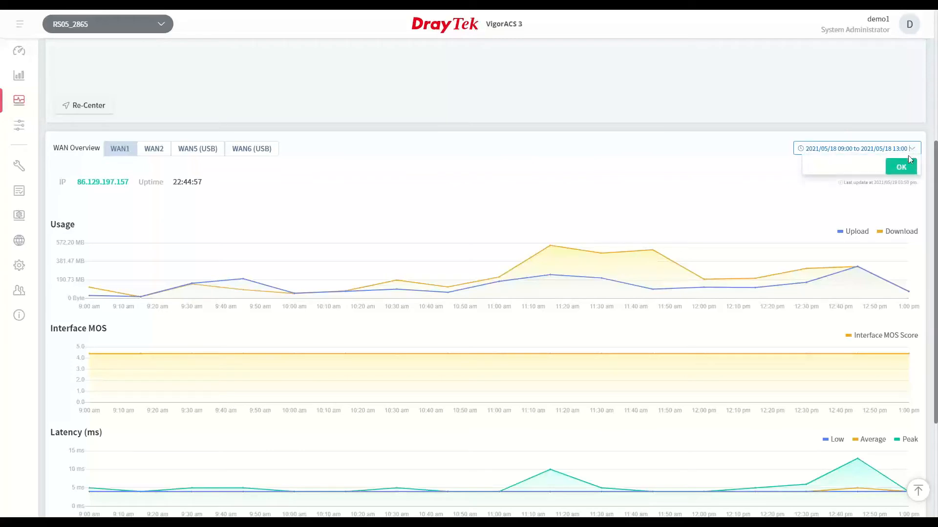
pyautogui.click(810, 166)
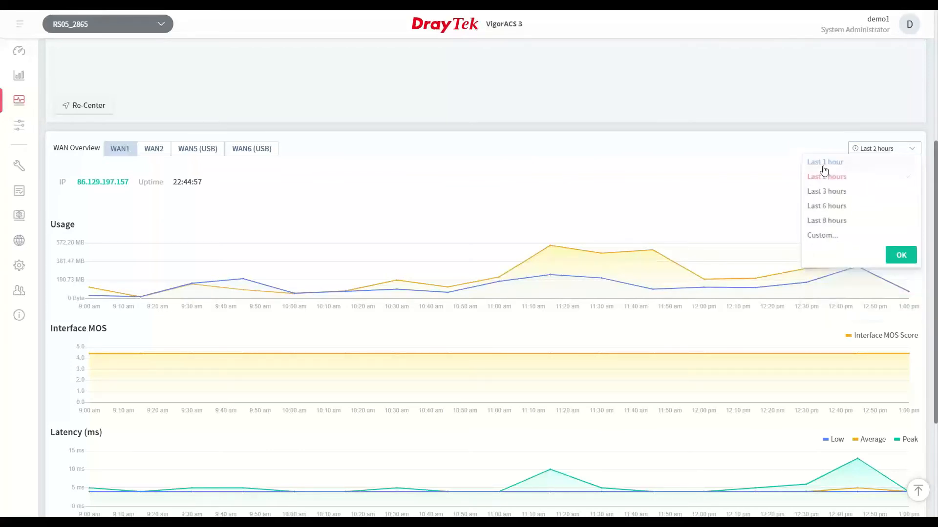
pyautogui.click(848, 207)
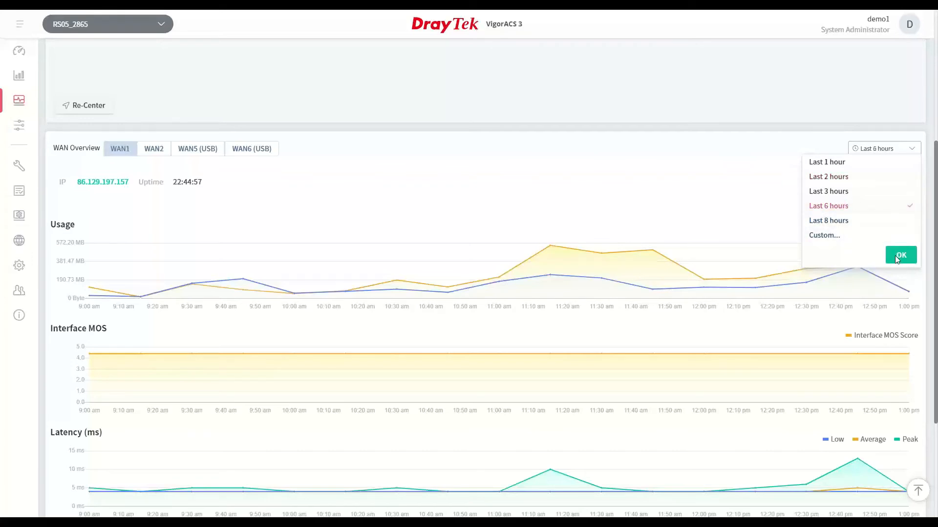
pyautogui.click(898, 256)
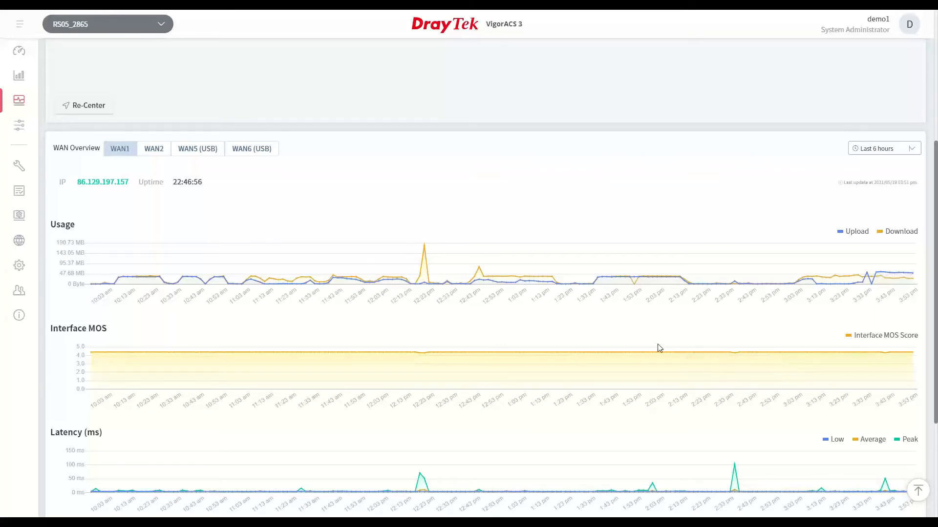
# Examine RS05_2865's WAN1 graphs for the 6-hour period, from usage through to packet loss
pyautogui.scroll(-1, 659, 347)
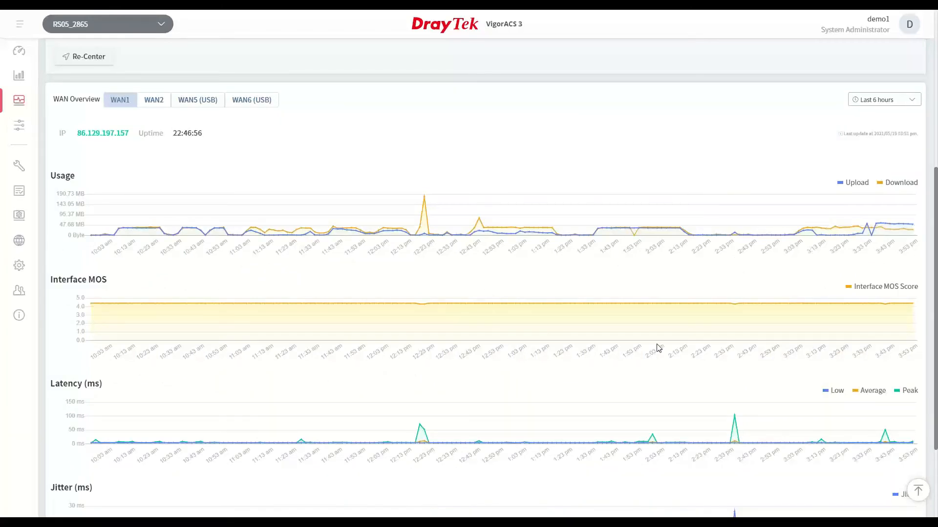
pyautogui.scroll(-2, 657, 348)
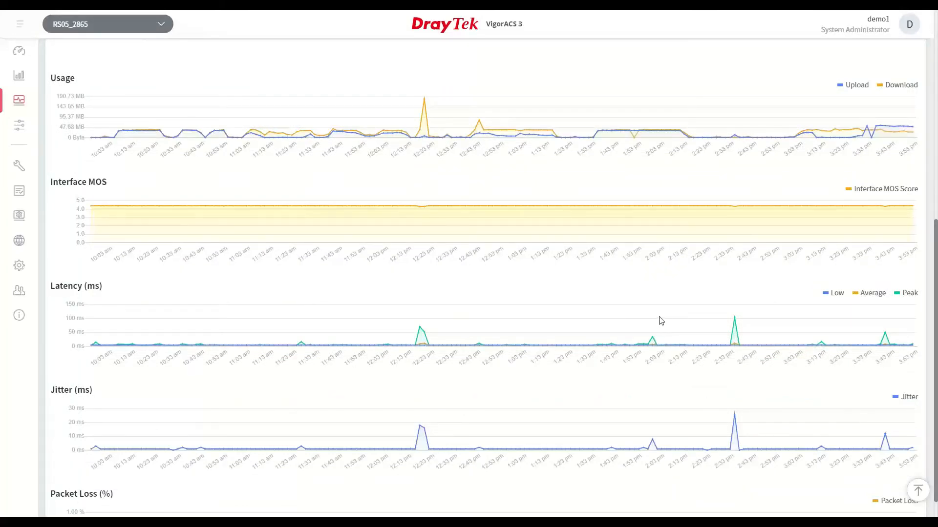
pyautogui.scroll(-1, 661, 326)
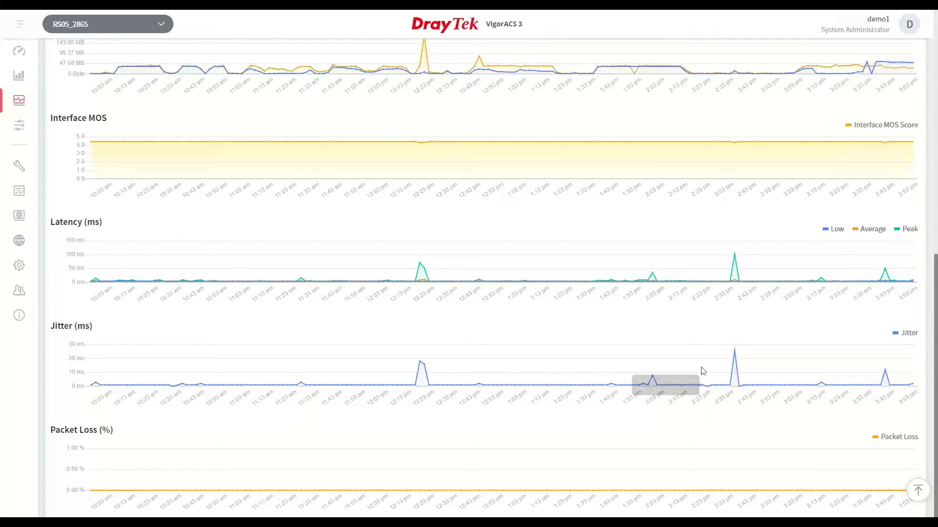
# Switch the selected scope back to Demo_Network and return to its SD-WAN dashboard
pyautogui.scroll(2, 698, 352)
pyautogui.scroll(7, 699, 353)
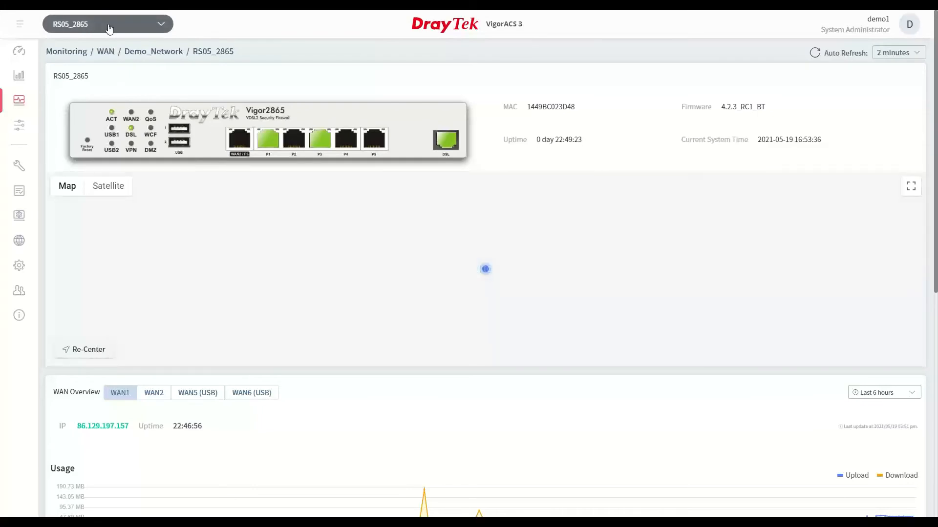
pyautogui.click(109, 25)
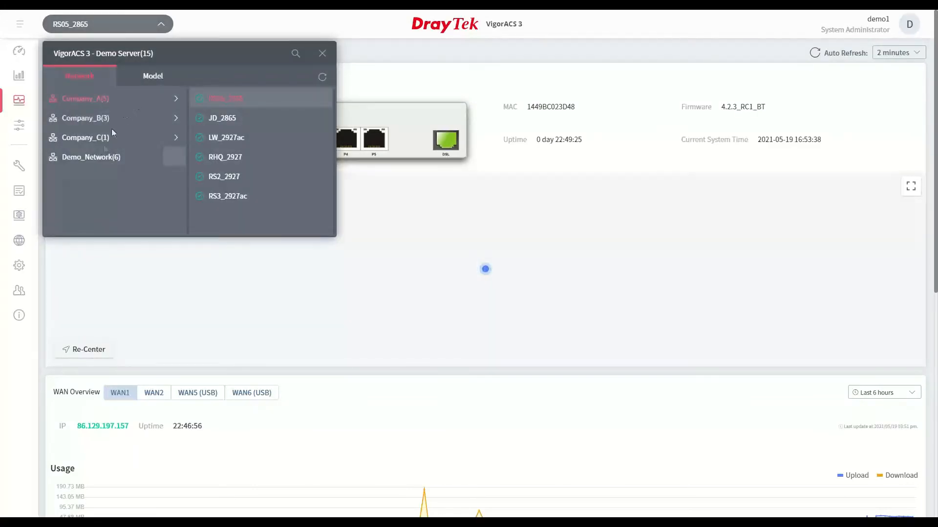
pyautogui.click(95, 157)
pyautogui.click(18, 53)
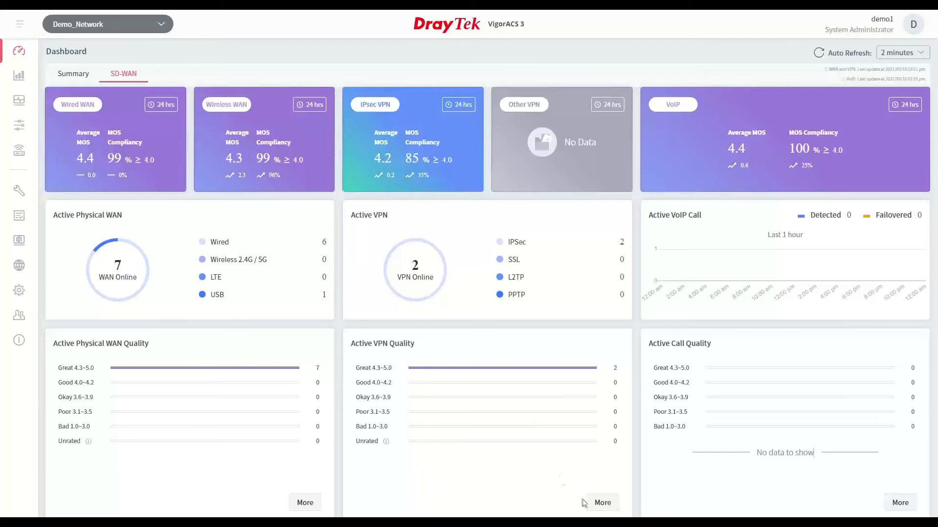
# Open the detailed view of the active VPN quality and examine the tunnels between sites on the UK map
pyautogui.click(601, 502)
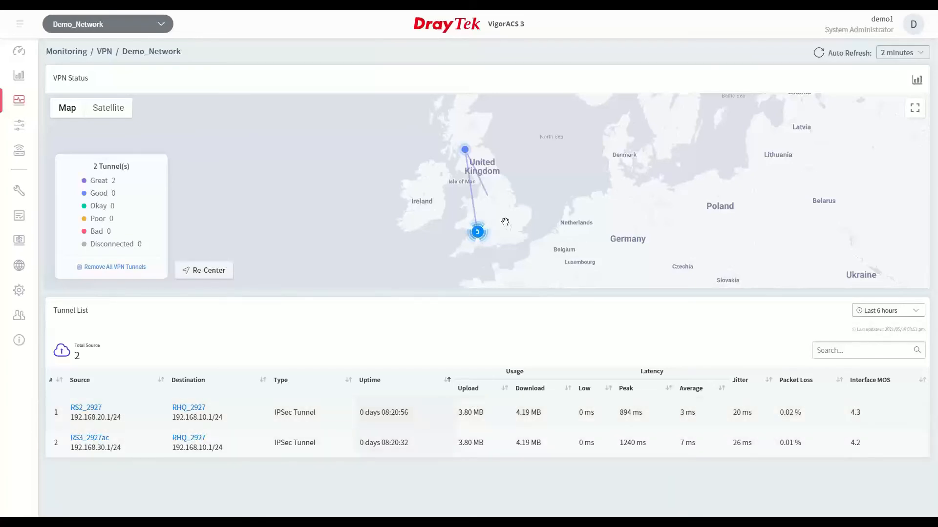
pyautogui.scroll(1, 506, 228)
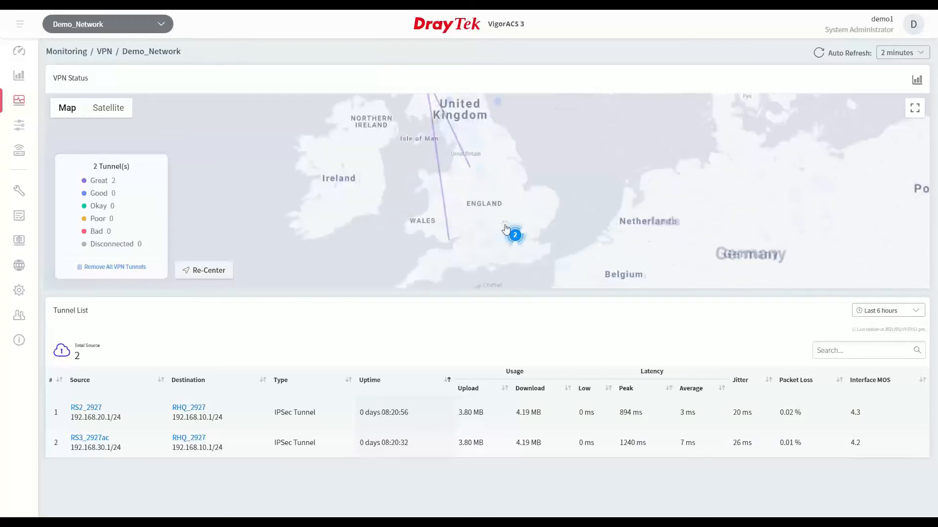
pyautogui.scroll(1, 488, 196)
pyautogui.scroll(-1, 489, 196)
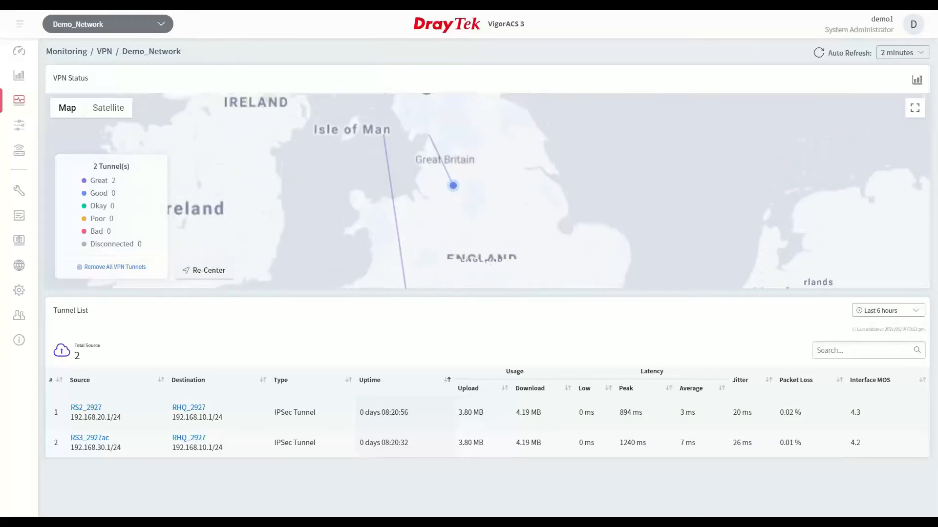
pyautogui.moveTo(479, 197); pyautogui.dragTo(486, 247)
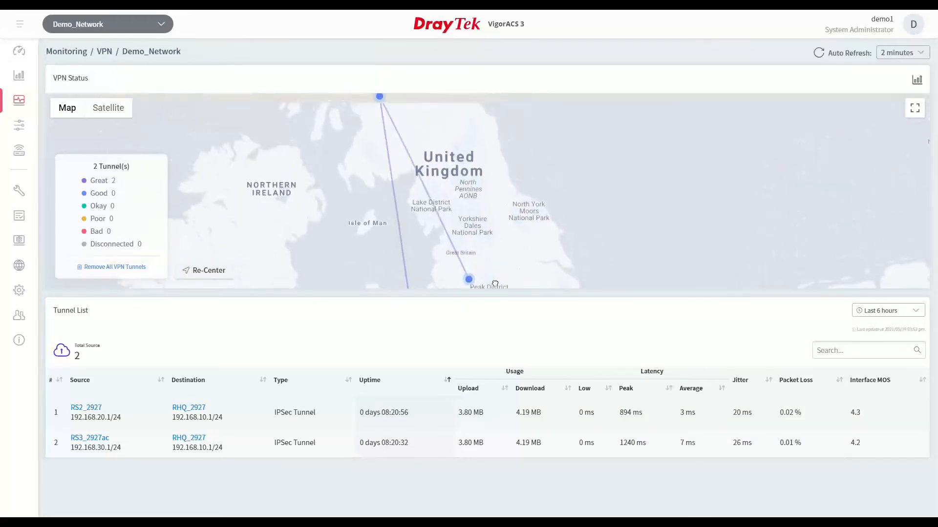
pyautogui.moveTo(493, 193); pyautogui.dragTo(502, 233)
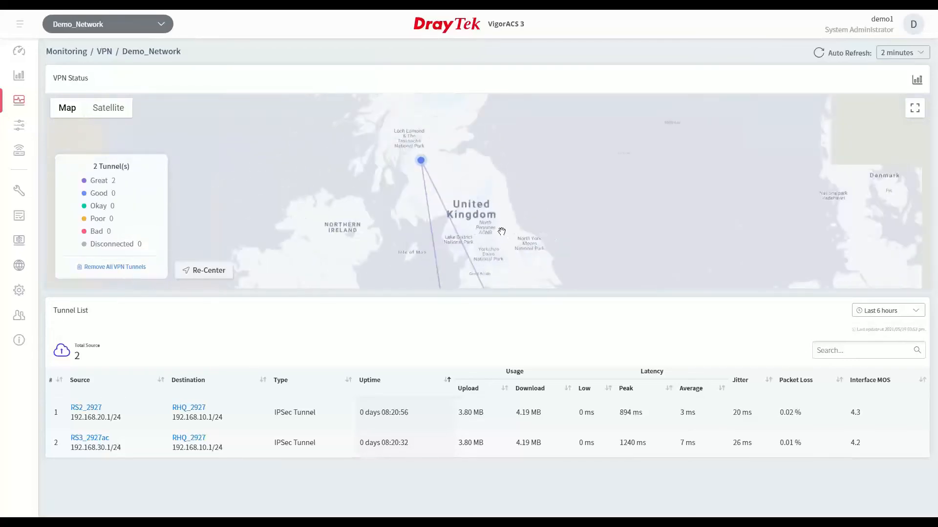
pyautogui.scroll(-1, 503, 233)
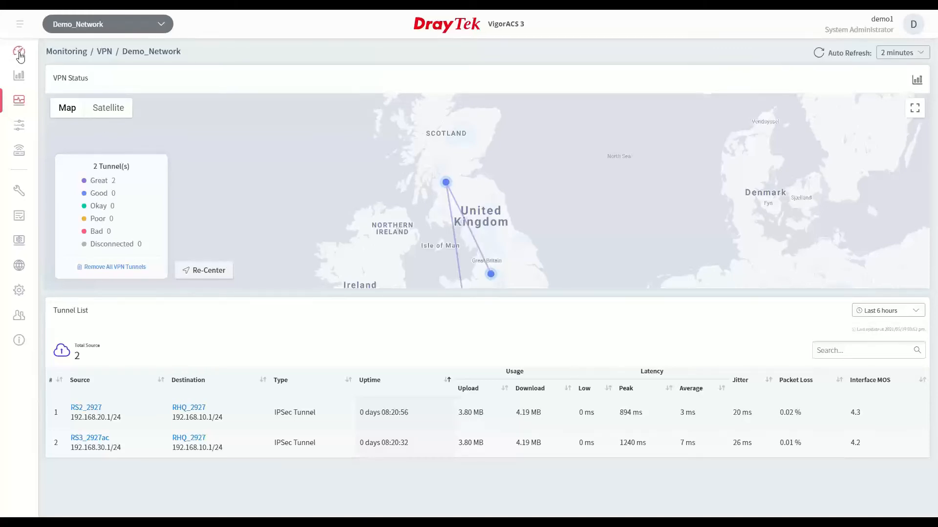
# Return to the SD-WAN dashboard and open the detailed view of the active call quality
pyautogui.click(18, 52)
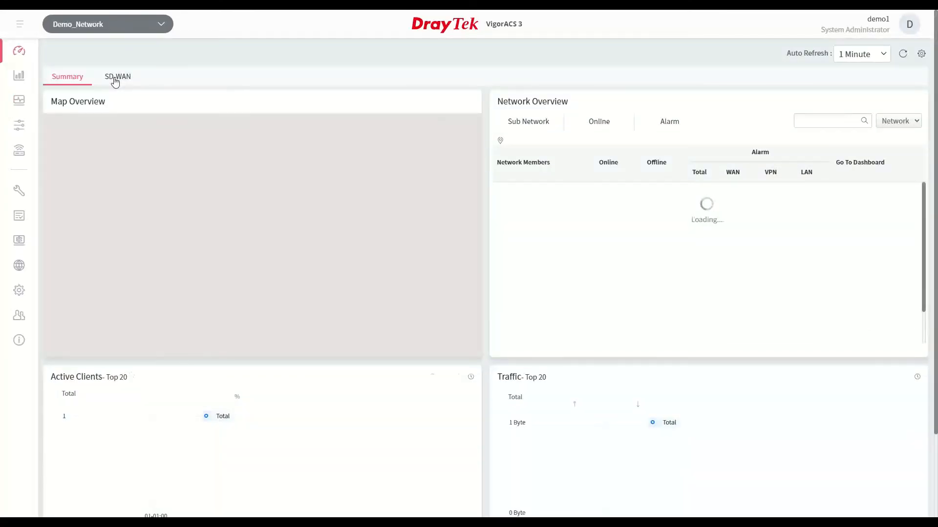
pyautogui.click(117, 78)
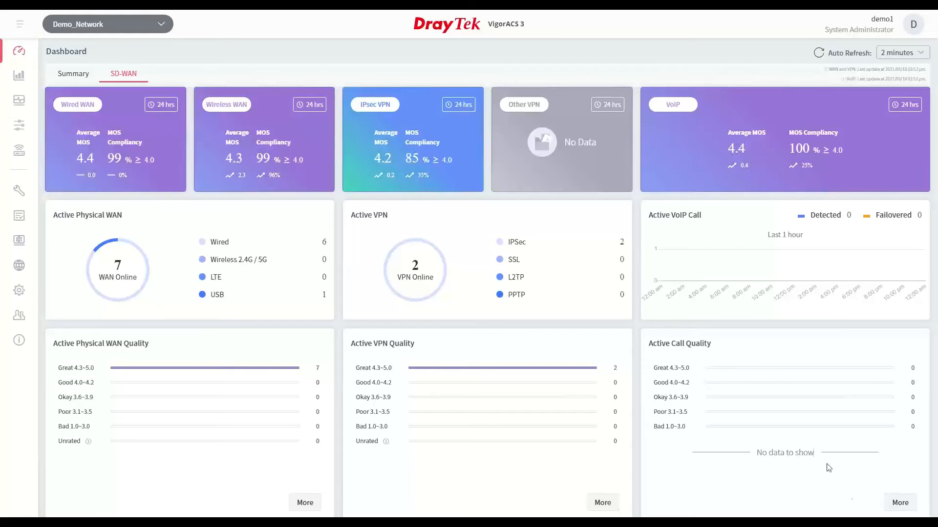
pyautogui.click(893, 504)
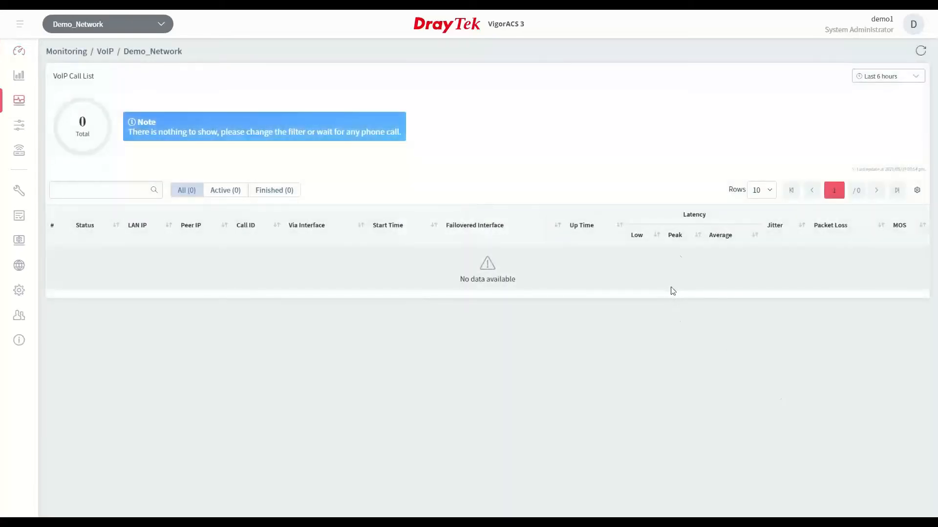
# Set the VoIP call list's period to the last 30 days
pyautogui.click(889, 78)
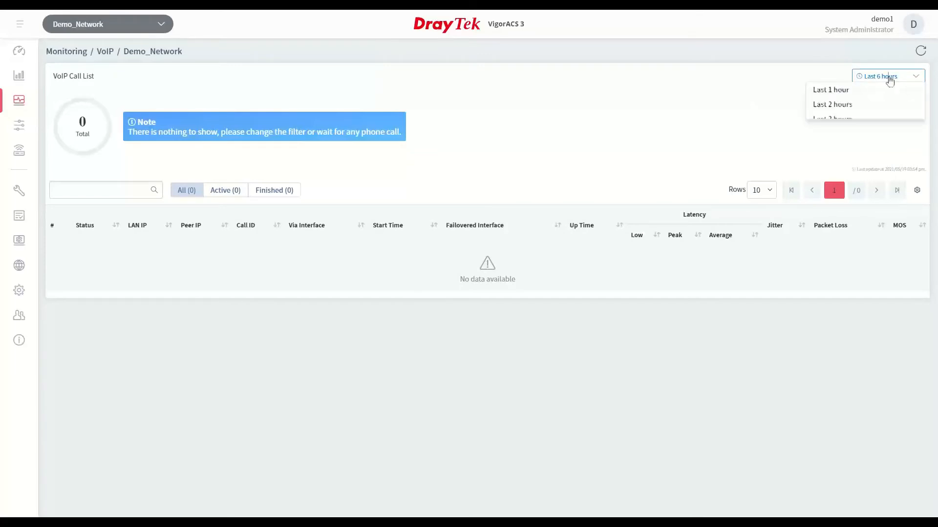
pyautogui.click(847, 193)
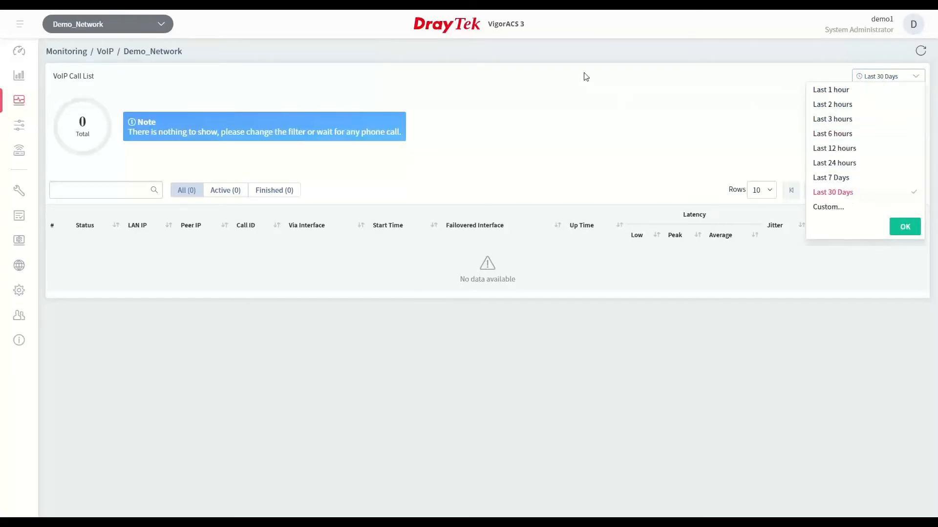
pyautogui.click(906, 231)
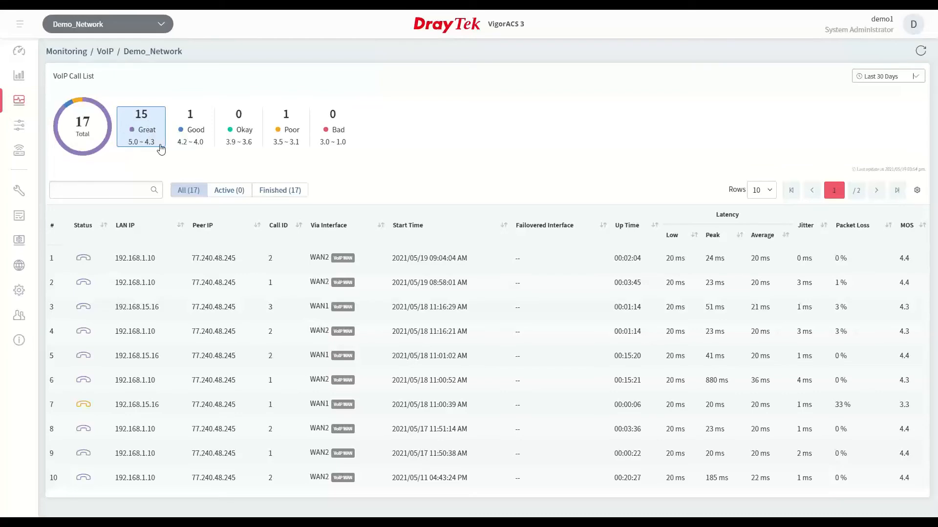
# Exclude the Great and Good calls from the VoIP call list to inspect the Poor one, and include both ratings again
pyautogui.click(150, 138)
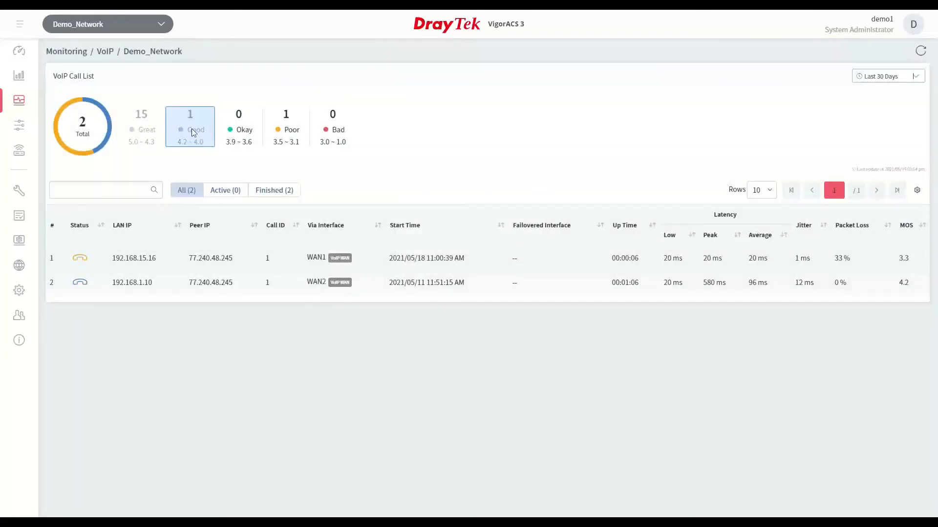
pyautogui.click(192, 128)
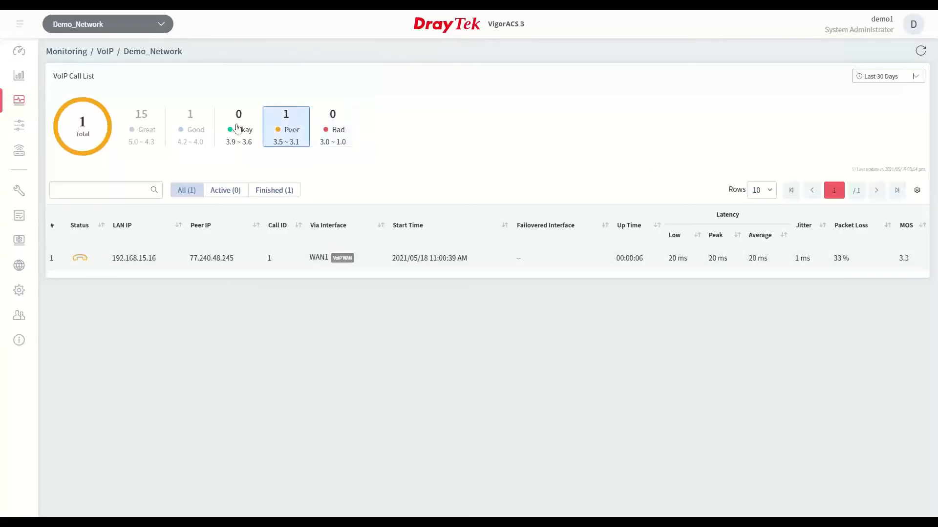
pyautogui.click(141, 127)
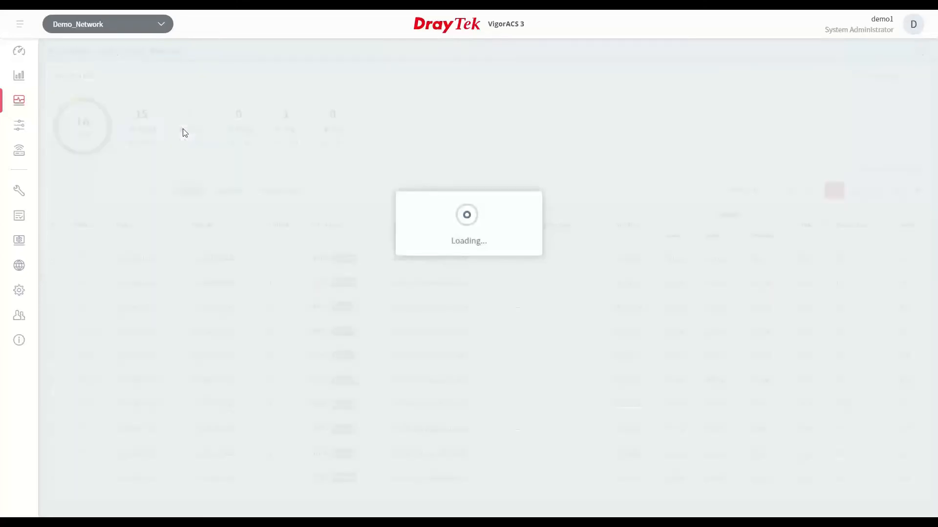
pyautogui.click(189, 131)
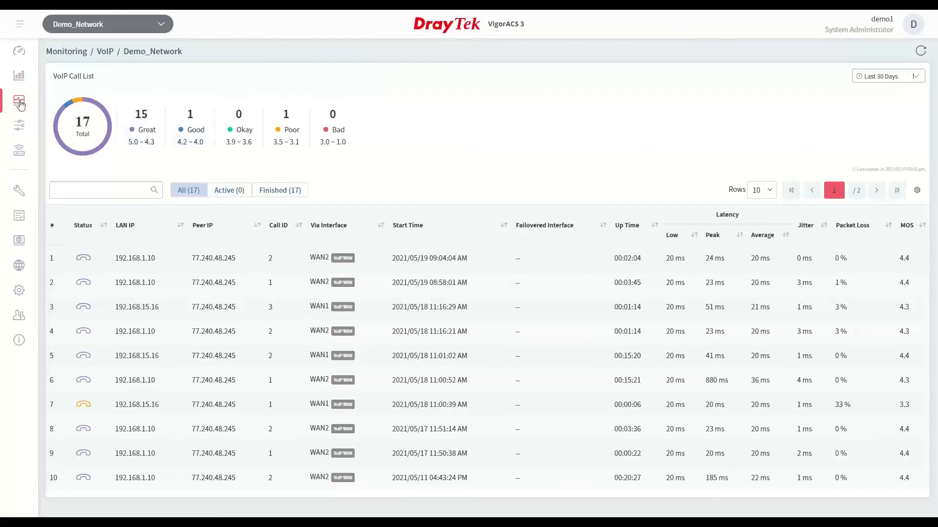
# Open the VoIP WAN configuration for Demo_Network
pyautogui.click(19, 126)
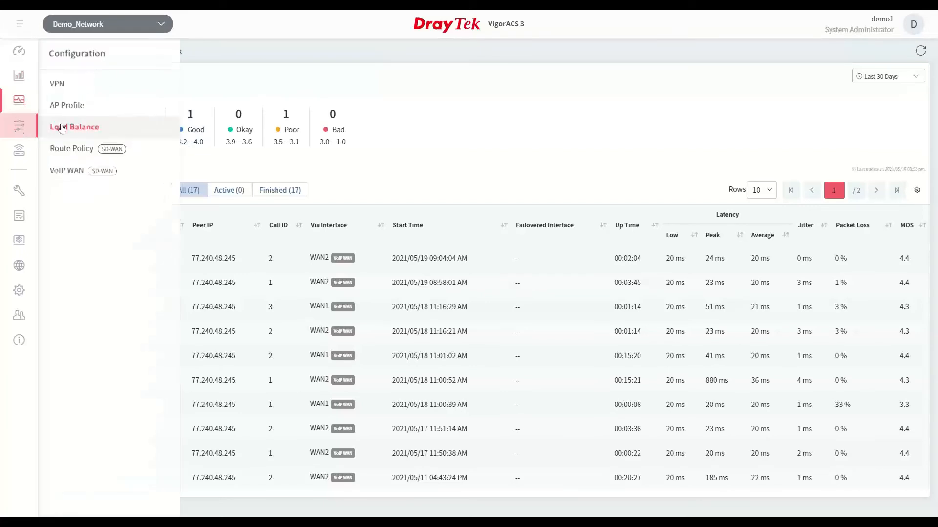
pyautogui.click(72, 173)
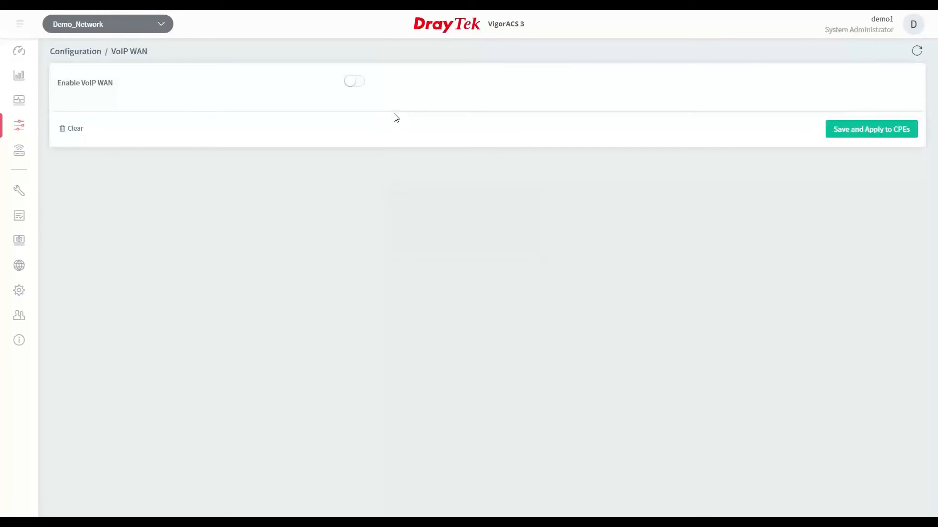
# Switch on VoIP WAN and inspect the choices for the MOS score threshold and the better-WAN margin
pyautogui.click(352, 83)
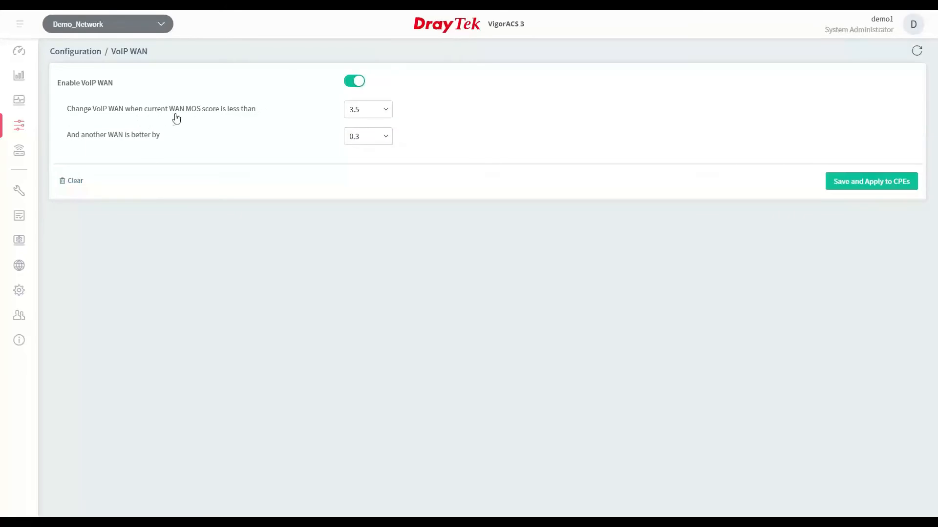
pyautogui.click(388, 114)
pyautogui.click(387, 114)
pyautogui.click(390, 141)
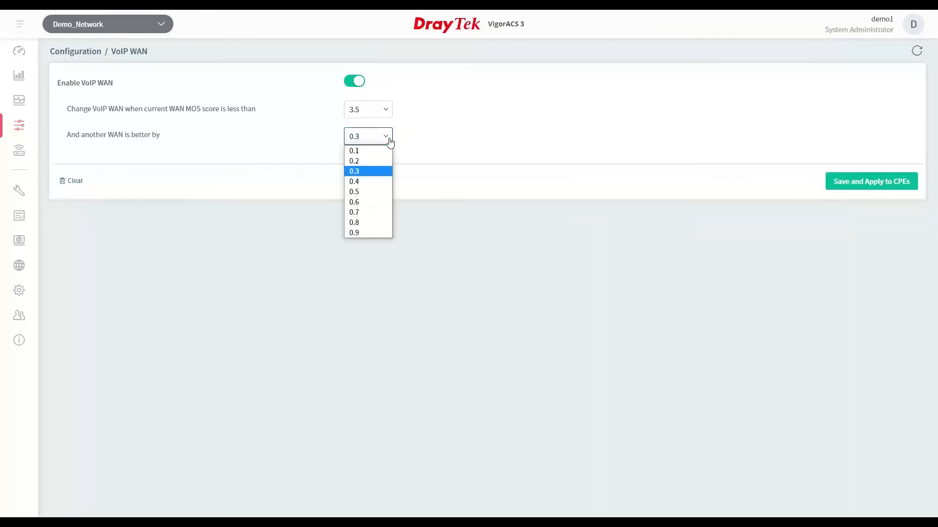
pyautogui.click(390, 141)
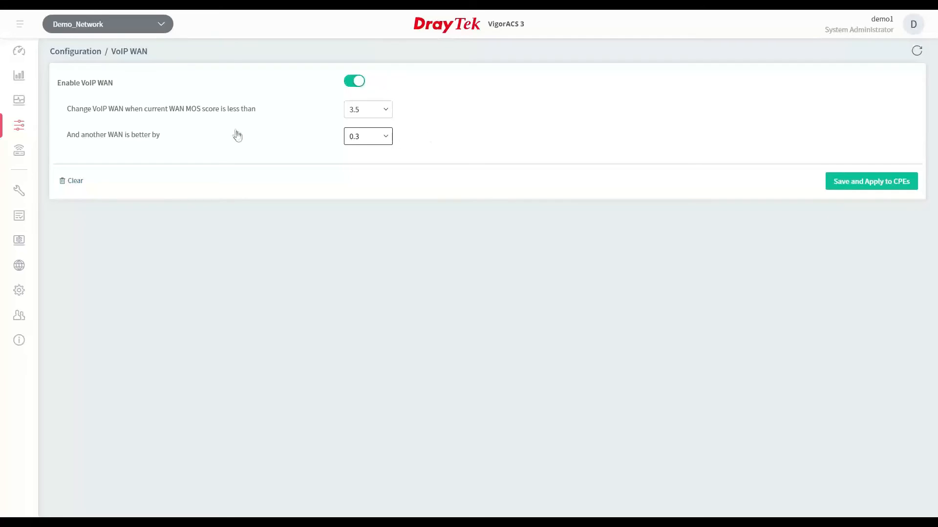
# Open the SD-WAN route policy configuration and switch the network to Company_B
pyautogui.click(20, 129)
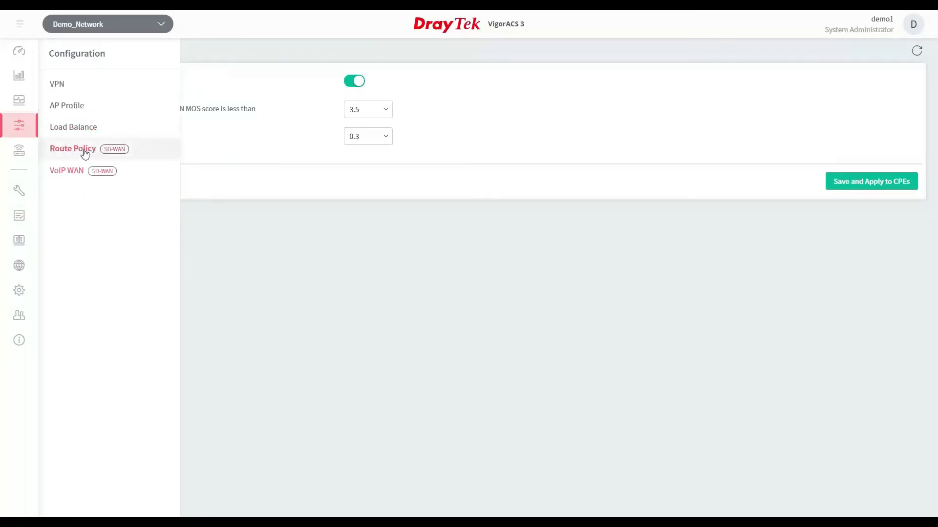
pyautogui.click(139, 156)
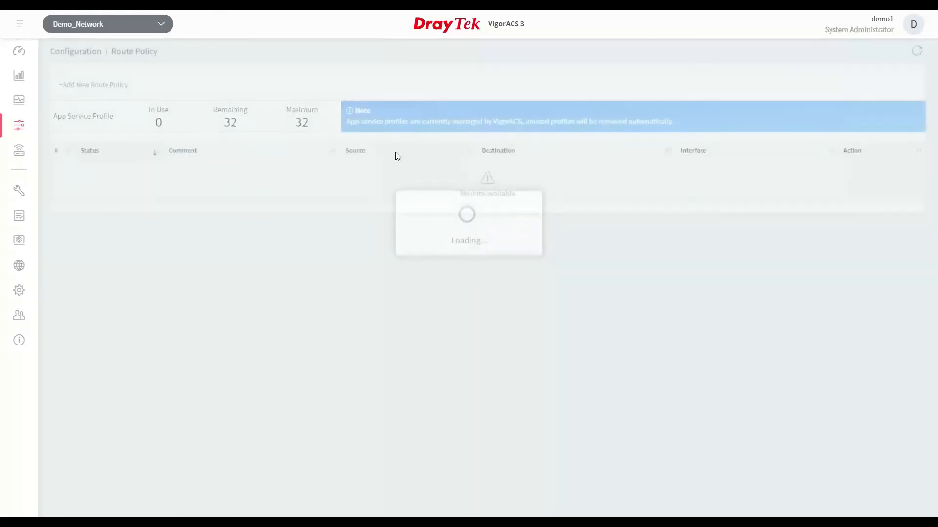
pyautogui.click(89, 30)
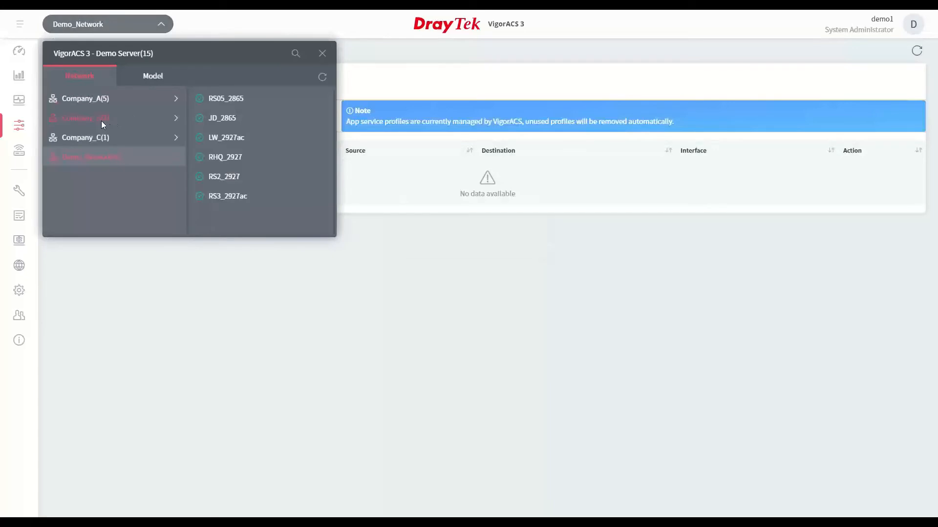
pyautogui.click(99, 119)
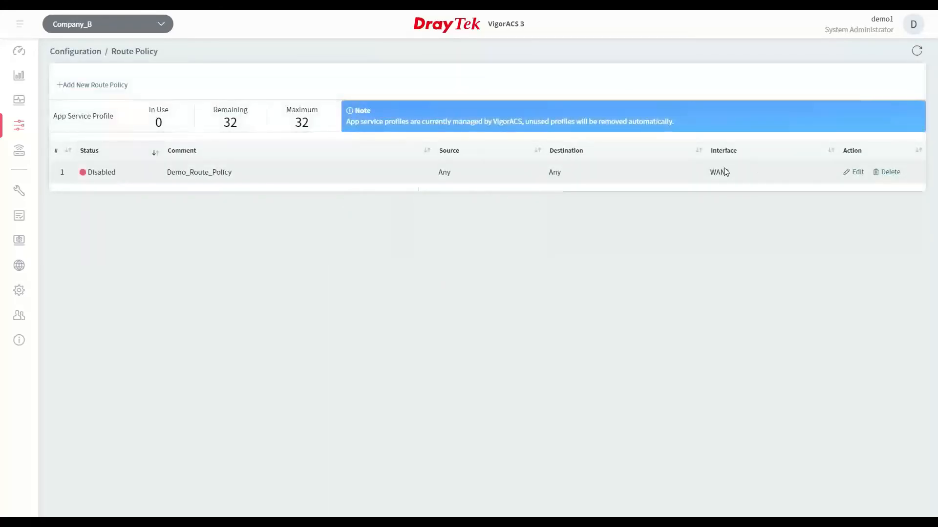
# Edit Demo_Route_Policy, setting its destination to VoIP and enabling failover in the advanced settings
pyautogui.click(857, 172)
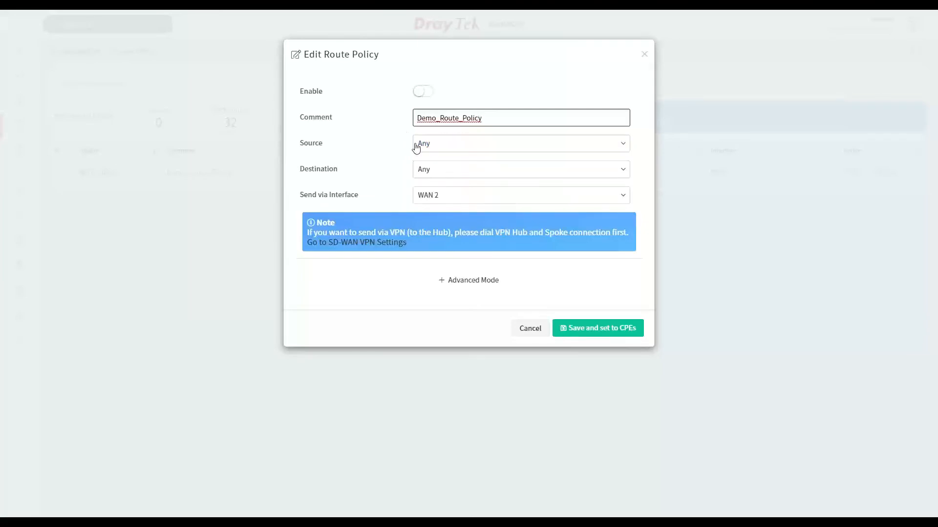
pyautogui.click(433, 144)
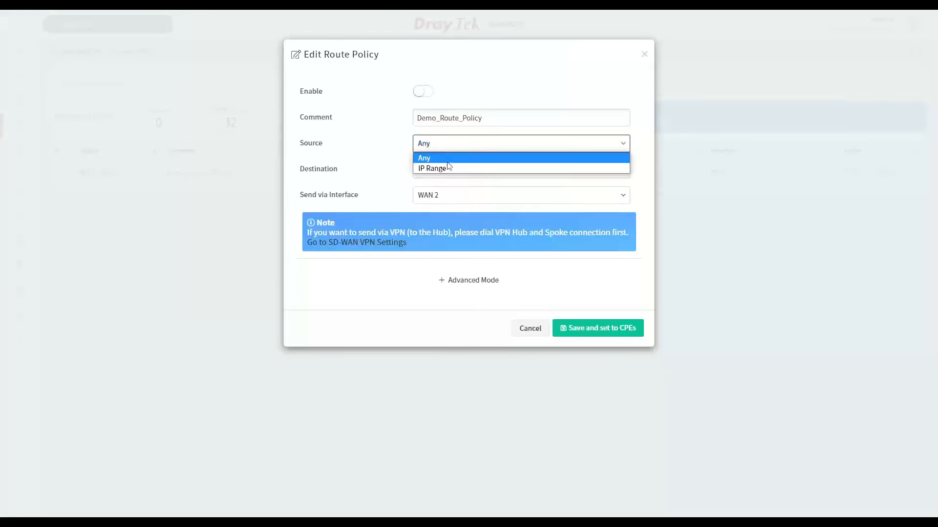
pyautogui.click(372, 169)
pyautogui.click(450, 171)
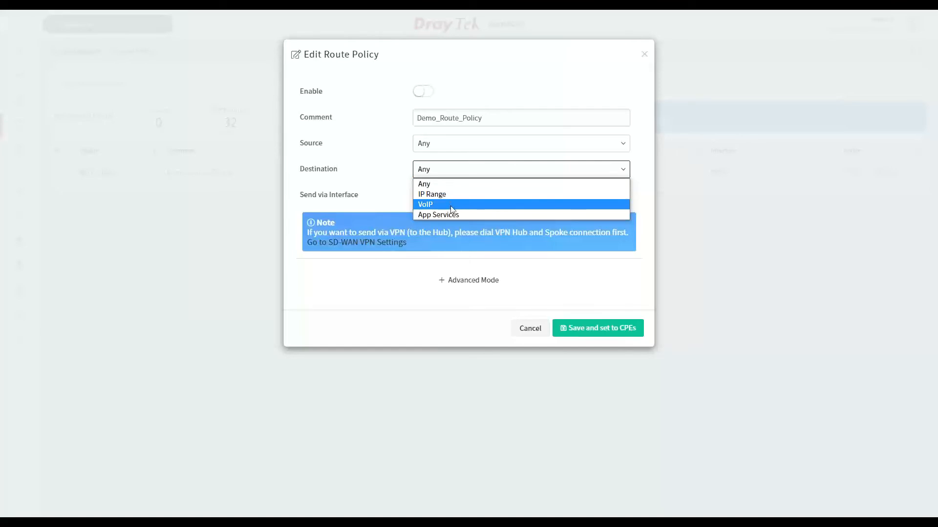
pyautogui.click(451, 209)
pyautogui.click(445, 177)
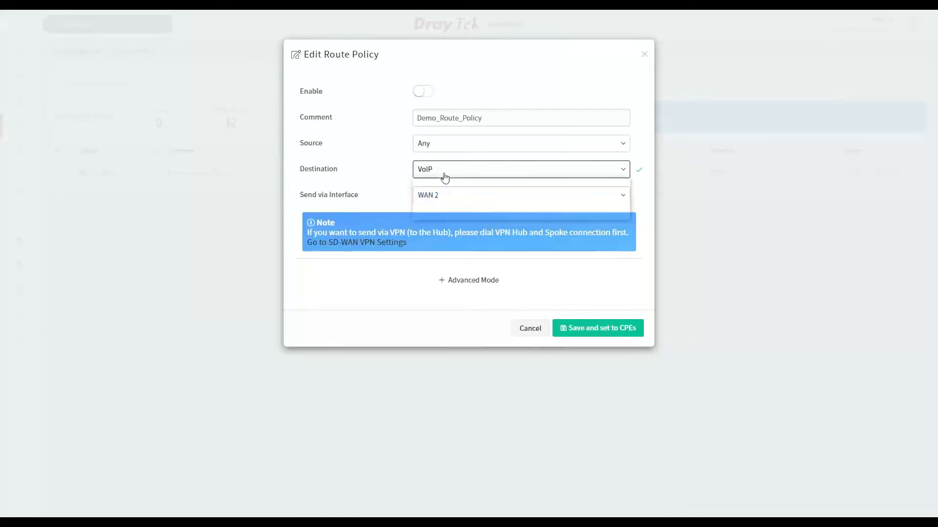
pyautogui.click(395, 172)
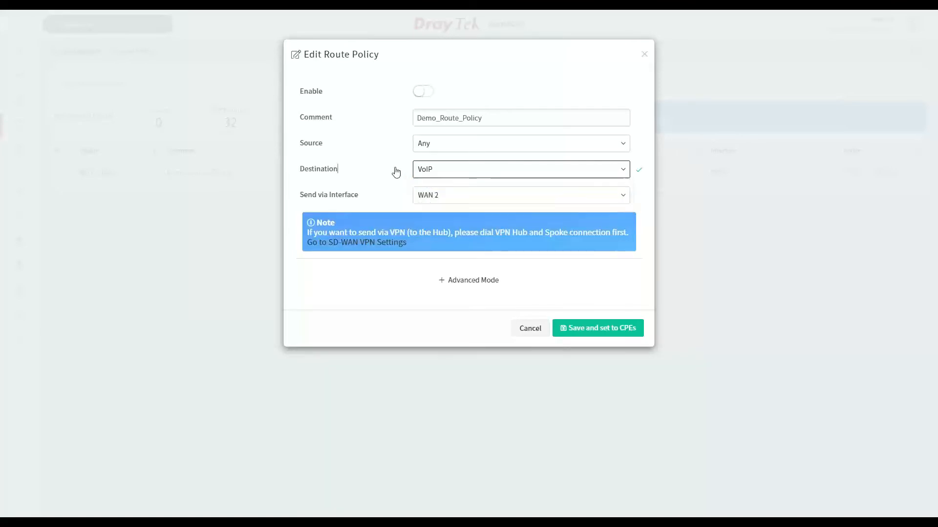
pyautogui.click(448, 281)
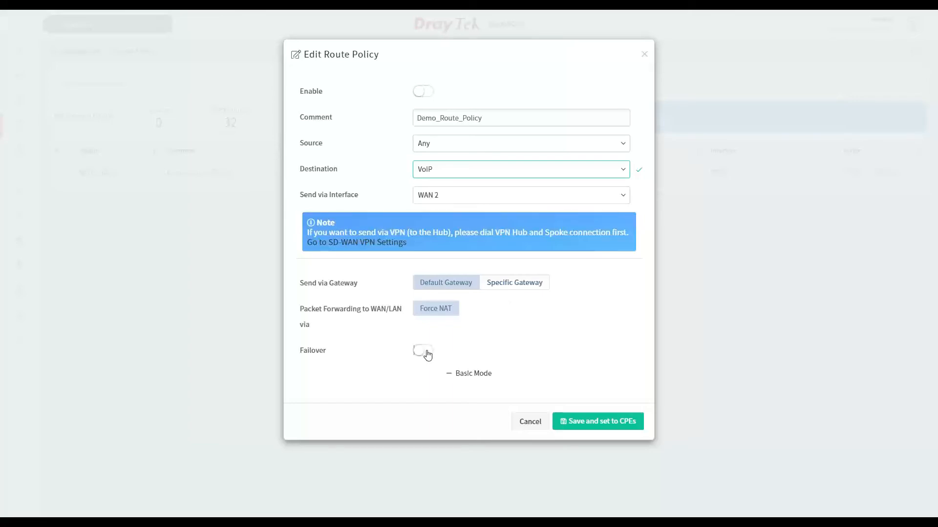
pyautogui.click(424, 351)
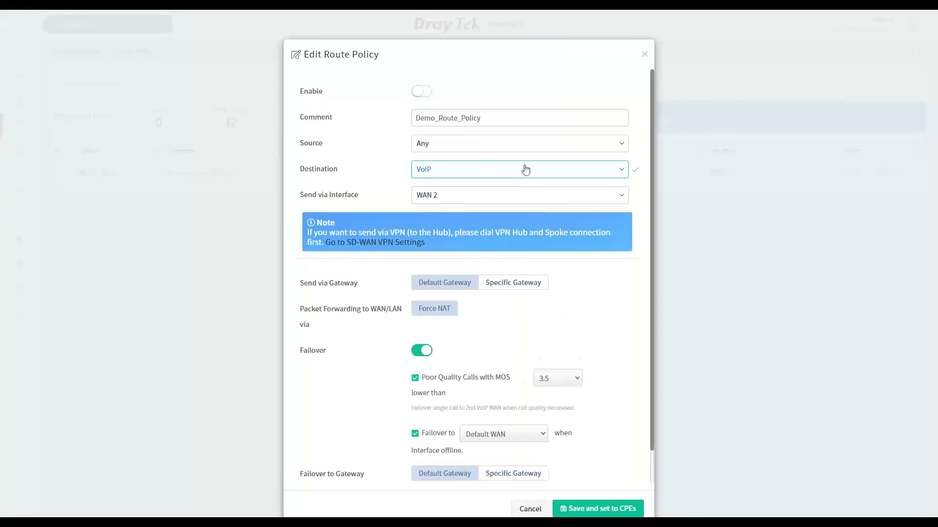
# Set the route policy's destination to App Services and select Zoom and Skype/Teams as its services
pyautogui.click(525, 172)
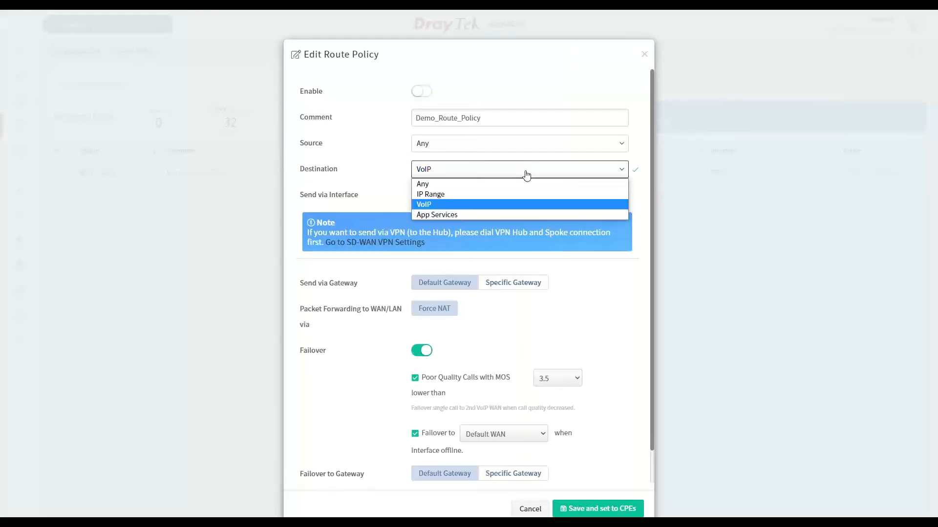
pyautogui.click(515, 219)
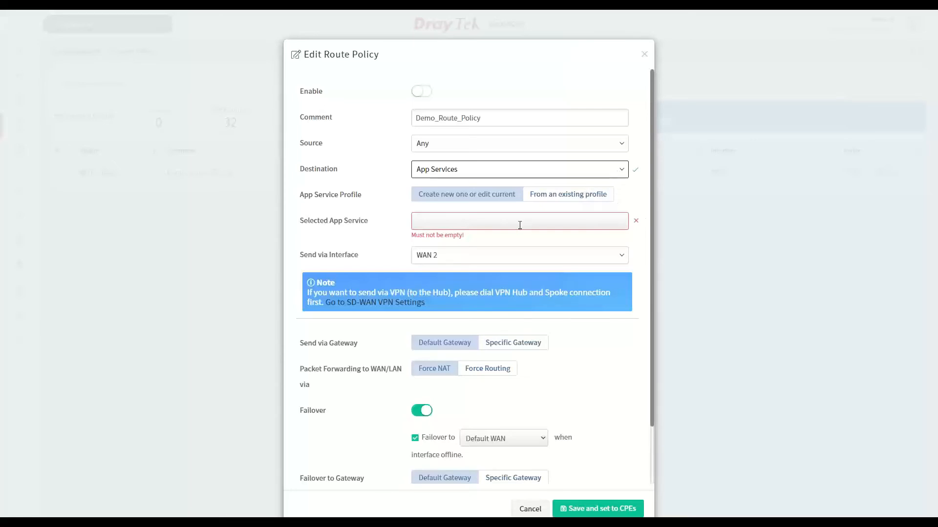
pyautogui.click(520, 221)
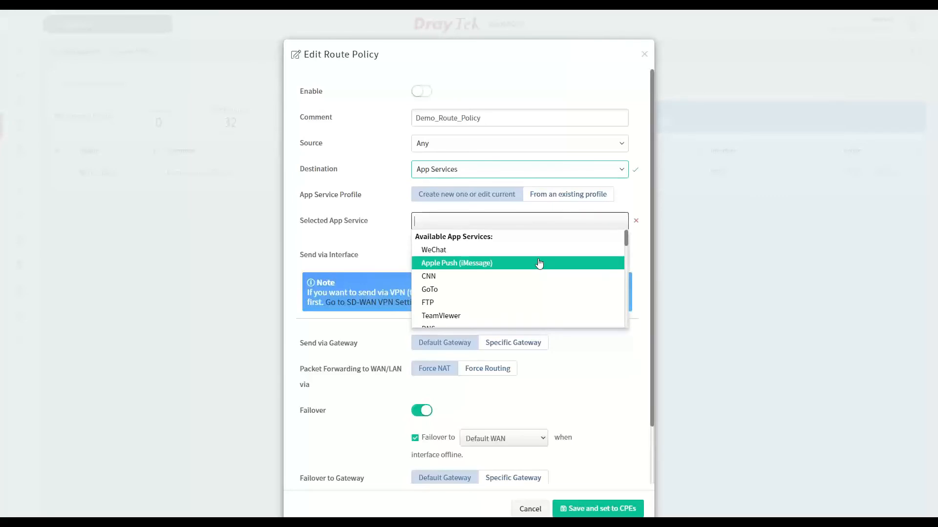
pyautogui.scroll(-1, 523, 279)
pyautogui.scroll(-1, 524, 278)
pyautogui.scroll(1, 483, 251)
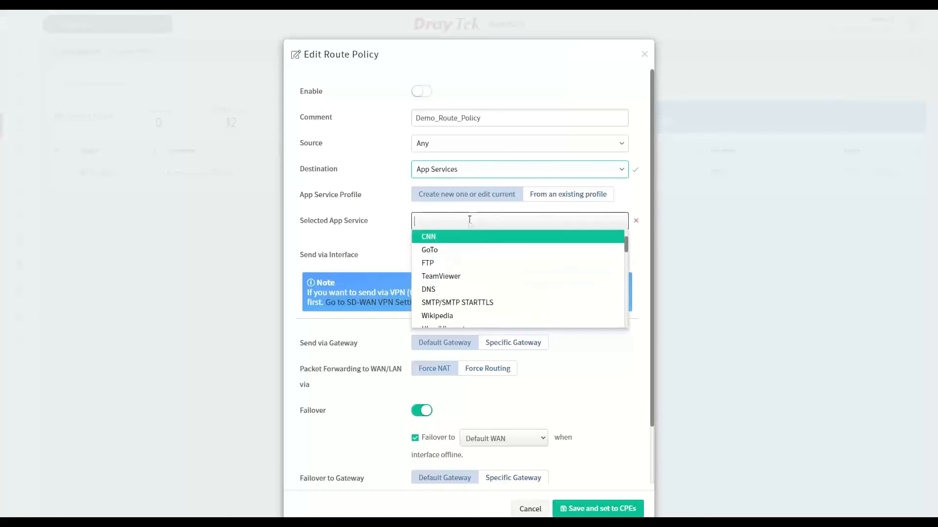
pyautogui.click(469, 219)
pyautogui.write('zo')
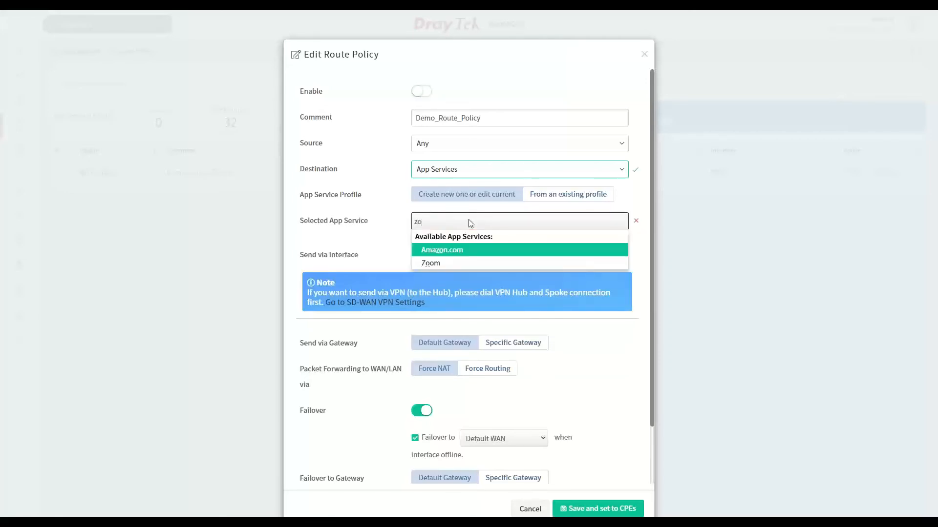
pyautogui.press('Down')
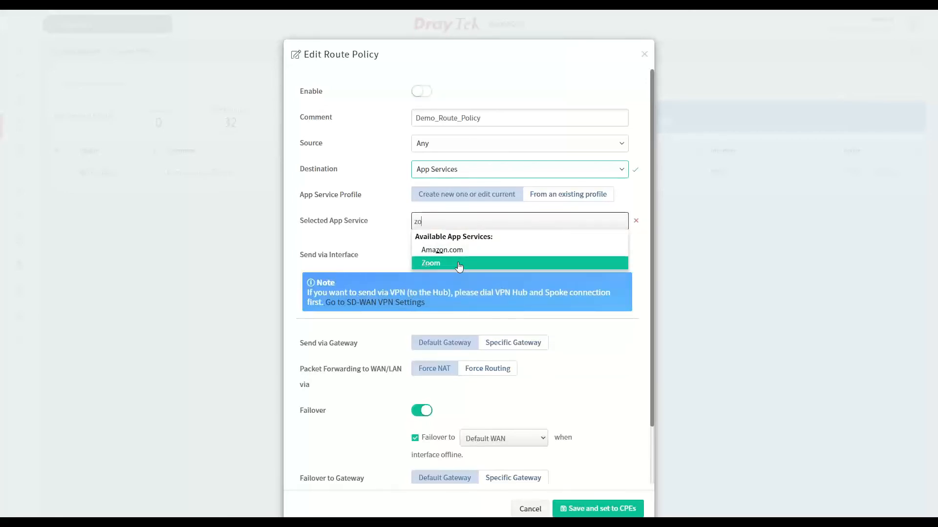
pyautogui.press('Return')
pyautogui.write('tea')
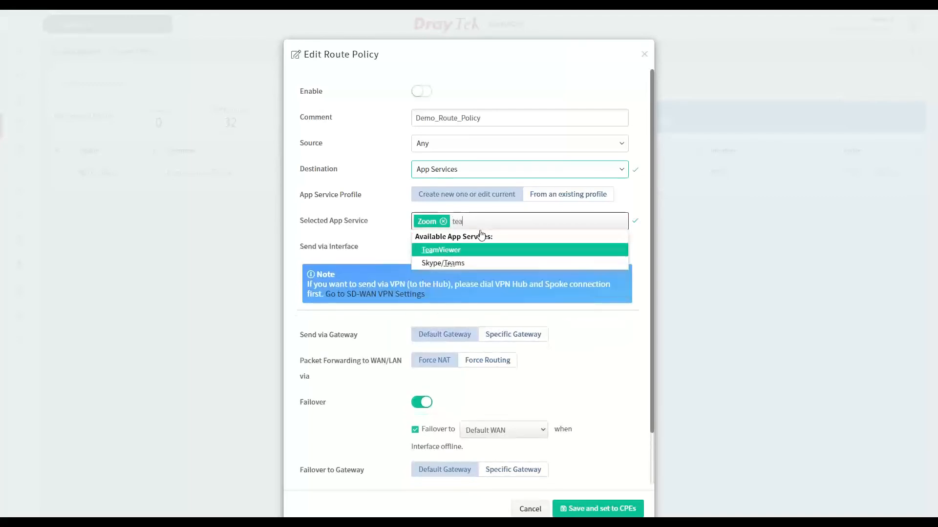
pyautogui.write('m')
pyautogui.click(443, 264)
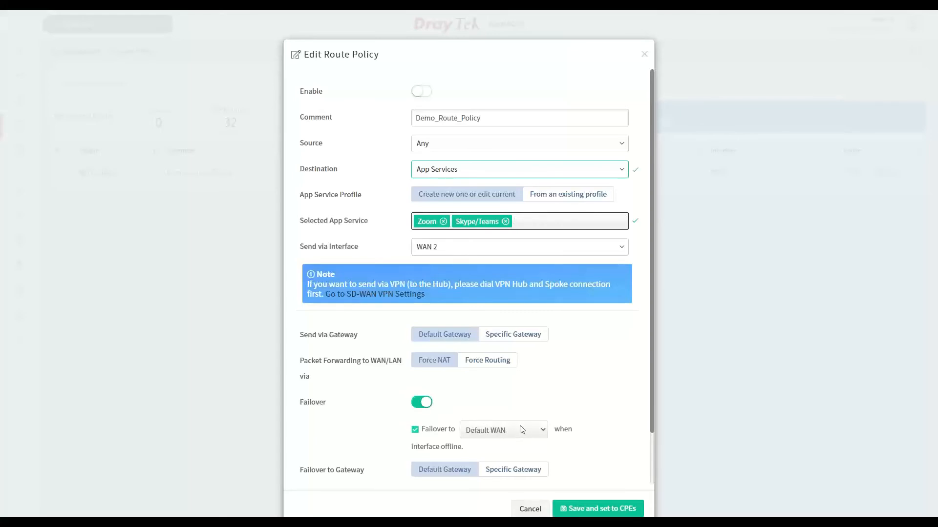
# Review the remaining route policy settings and discard the edits to Demo_Route_Policy
pyautogui.scroll(-1, 523, 428)
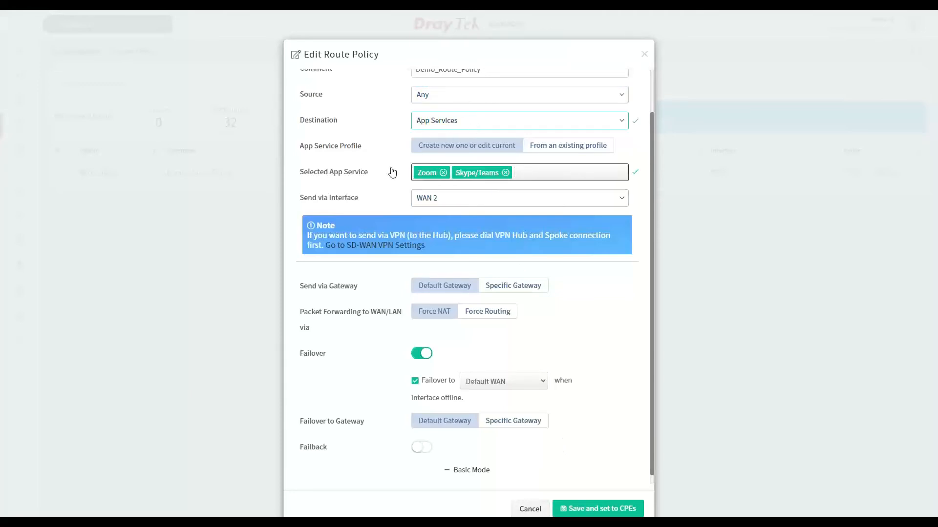
pyautogui.scroll(1, 391, 169)
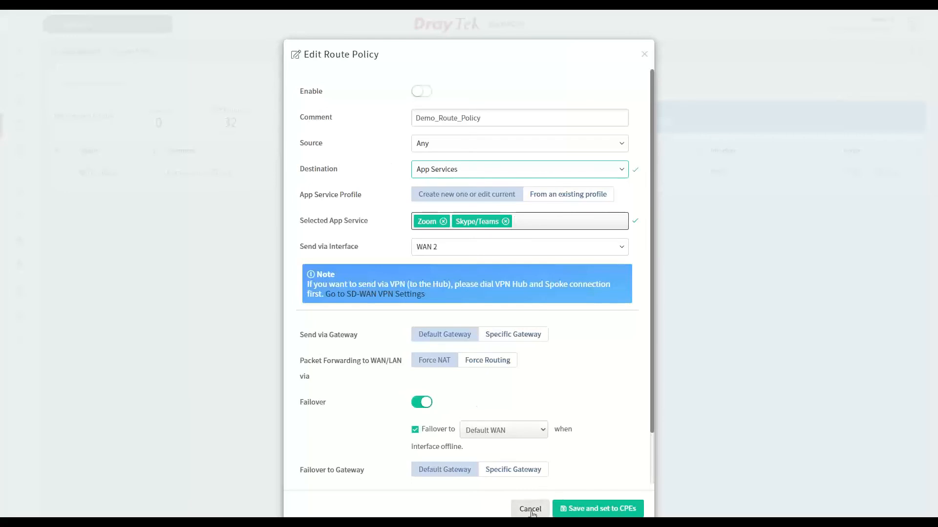
pyautogui.click(529, 508)
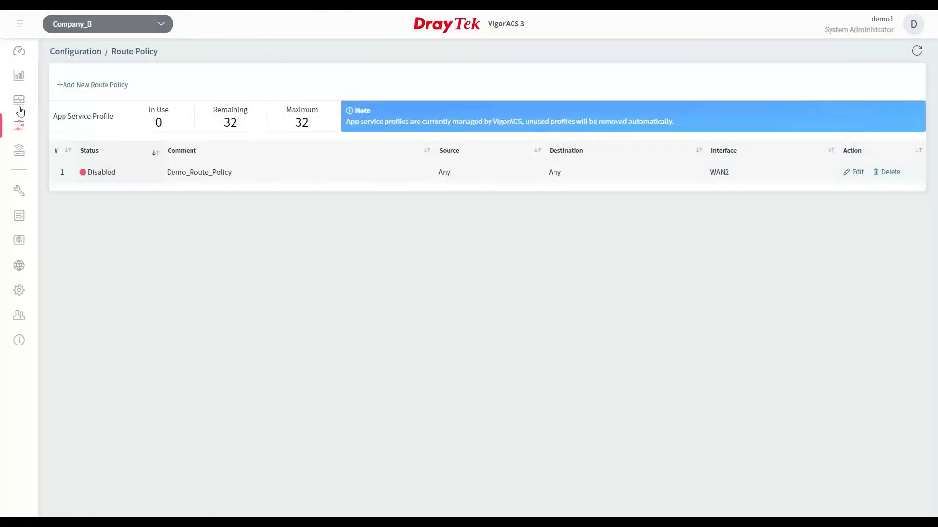
# Switch the network back to Demo_Network and open its dashboard summary
pyautogui.click(97, 24)
pyautogui.click(150, 159)
pyautogui.click(25, 109)
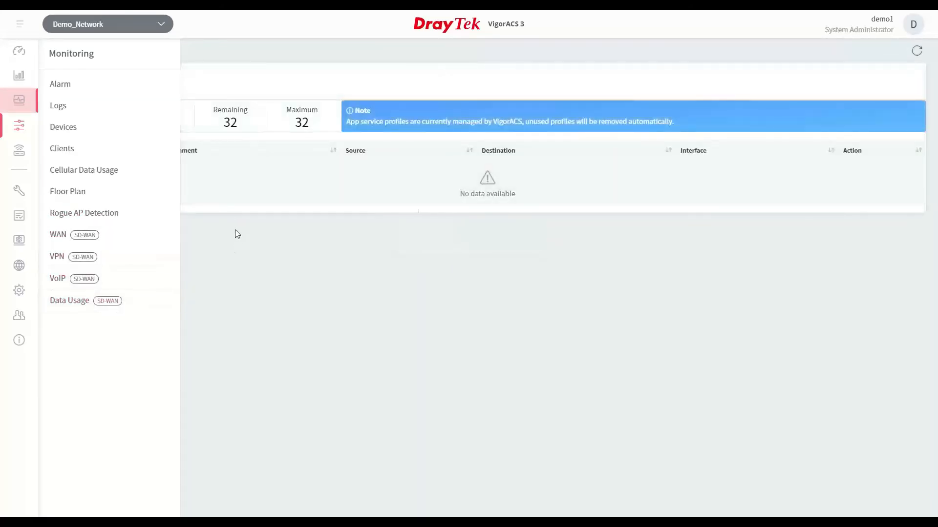
pyautogui.click(21, 50)
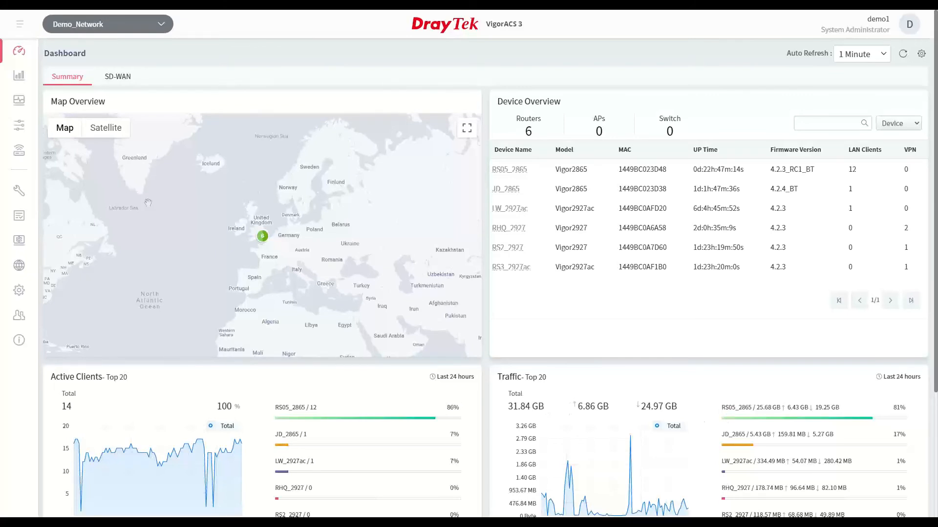
# Open the client monitoring list for Demo_Network and sort it by traffic, highest first
pyautogui.click(18, 100)
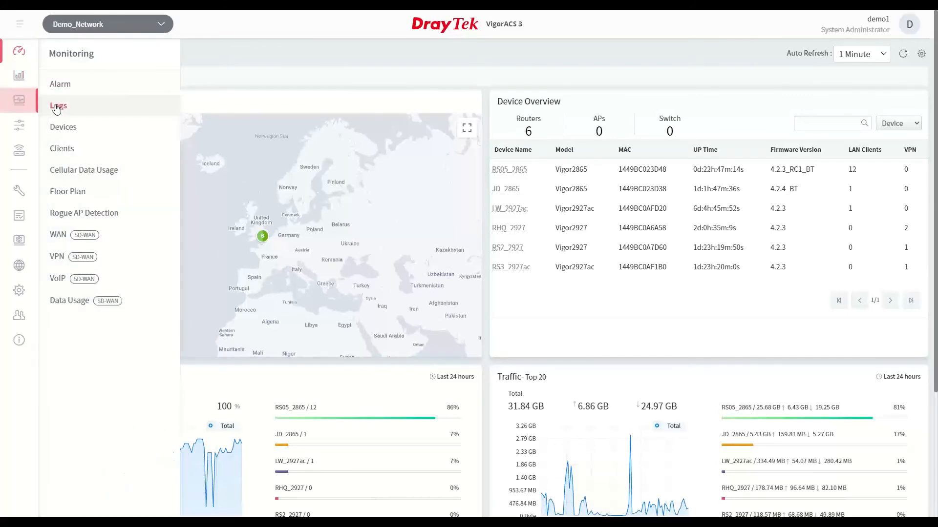
pyautogui.click(62, 149)
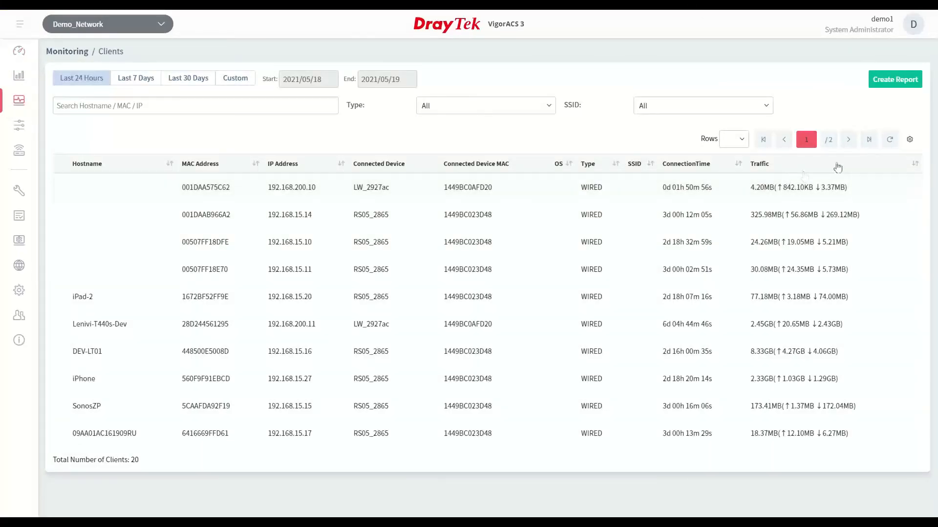
pyautogui.click(765, 166)
pyautogui.click(765, 166)
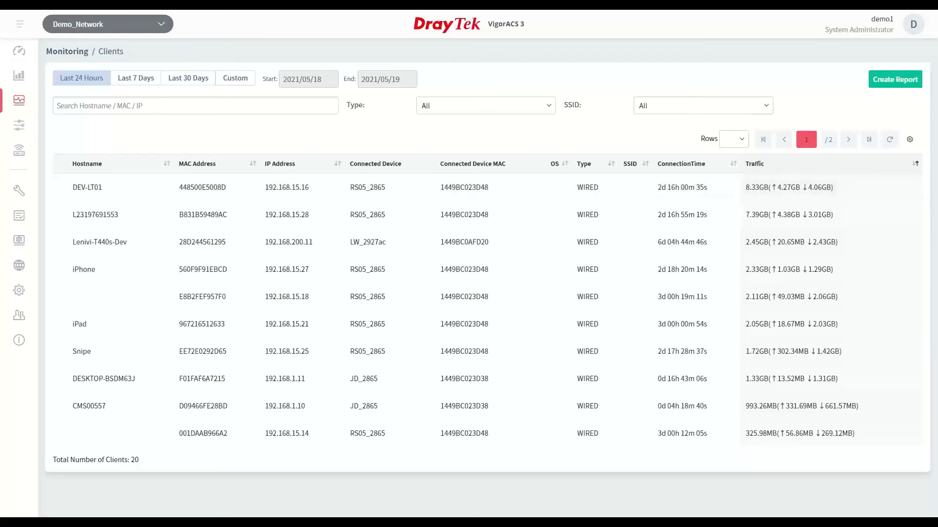
# Open the SD-WAN data usage details of RS05_2865 and set their period to the last 8 hours
pyautogui.moveTo(21, 105)
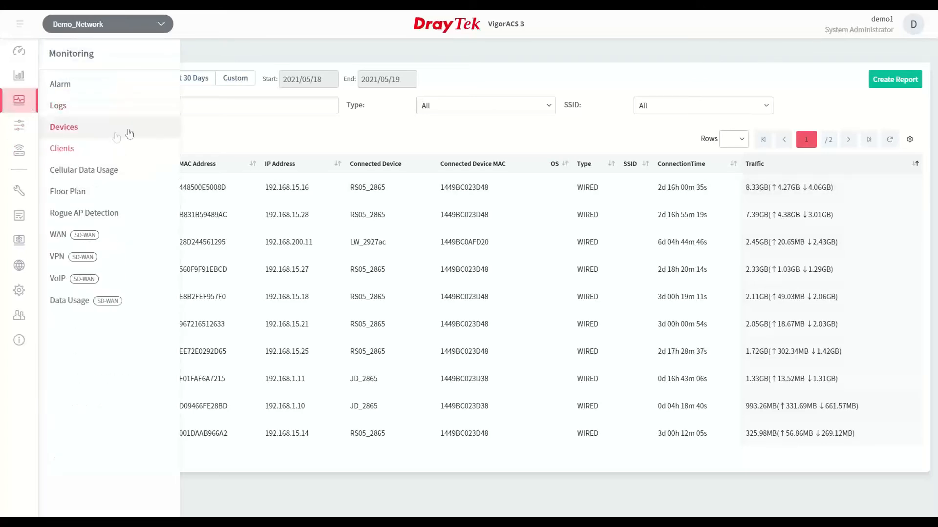
pyautogui.click(112, 305)
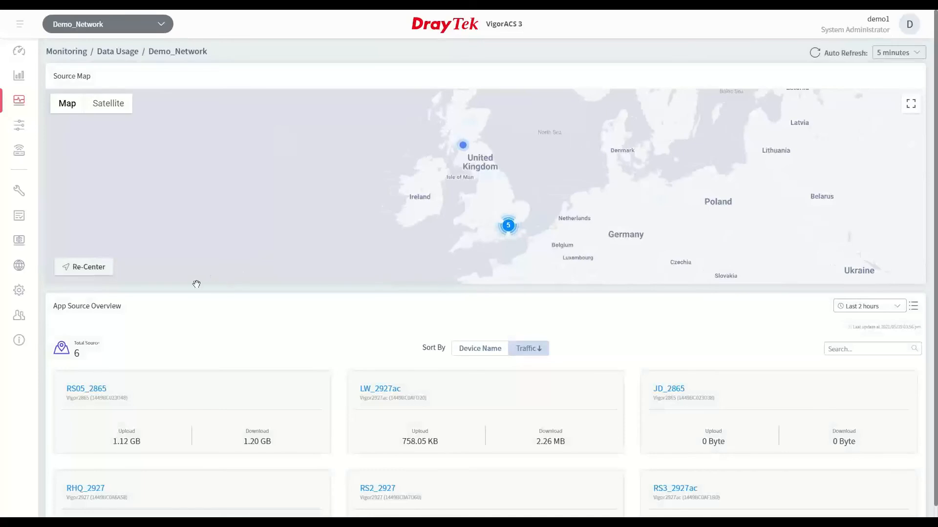
pyautogui.click(91, 394)
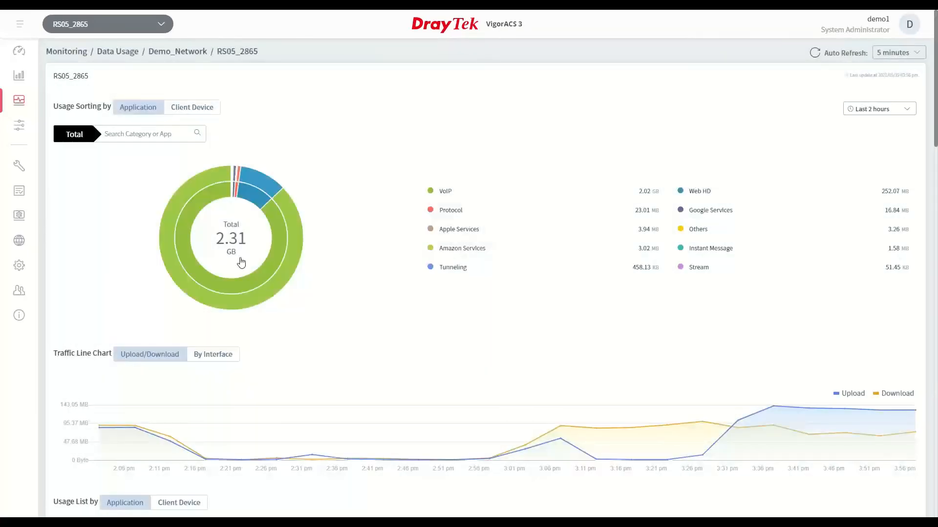
pyautogui.click(902, 113)
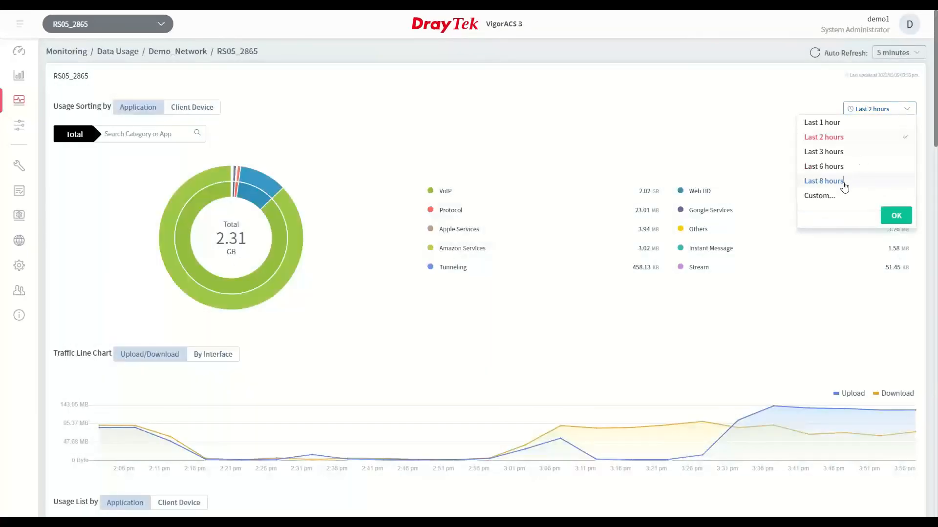
pyautogui.click(894, 217)
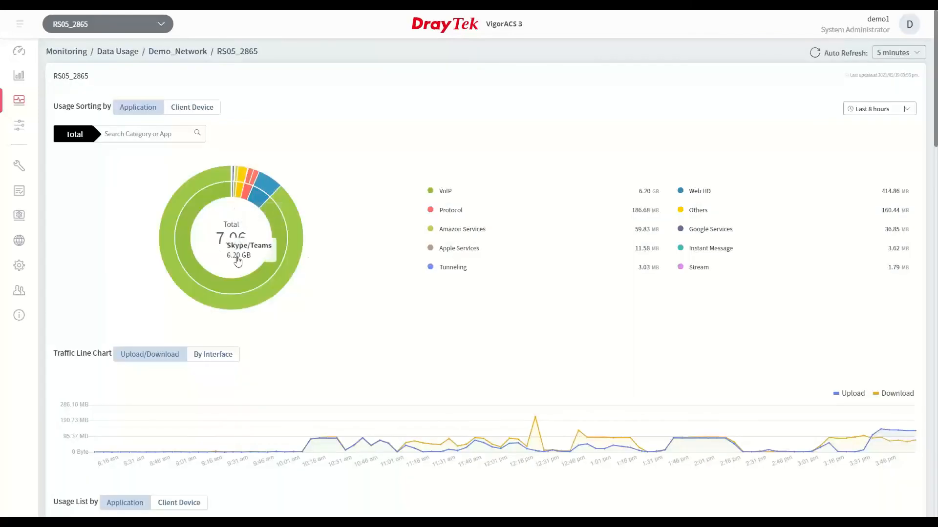
# Drill the application usage chart down through VoIP and Skype/Teams to the heaviest client's download and upload, and return to the total
pyautogui.moveTo(258, 251)
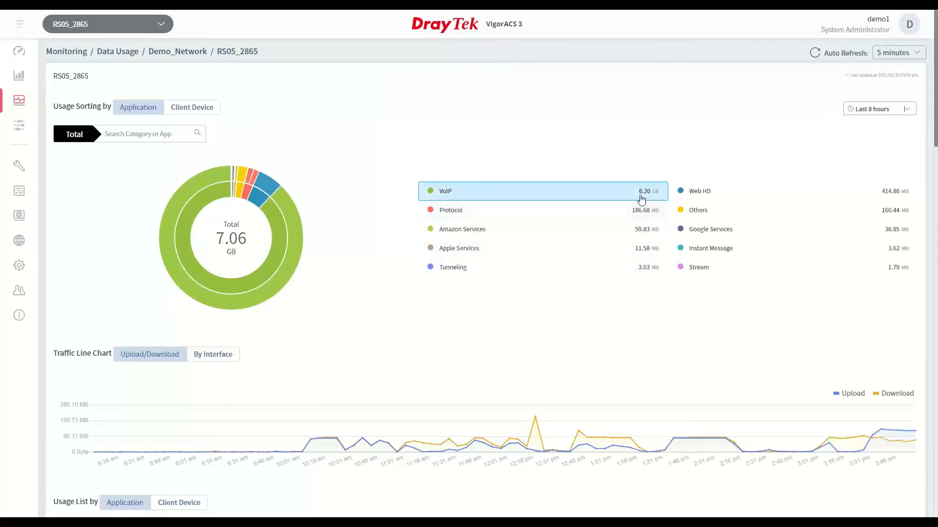
pyautogui.click(641, 198)
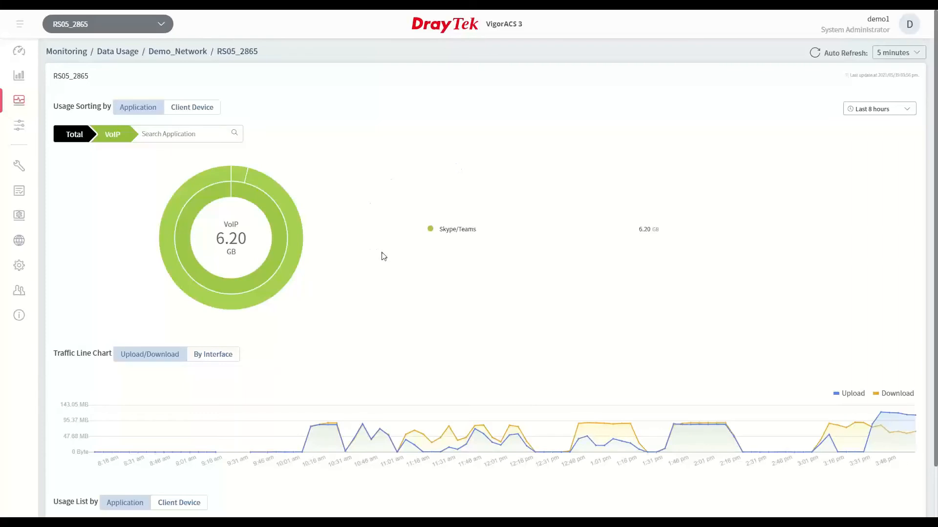
pyautogui.click(643, 237)
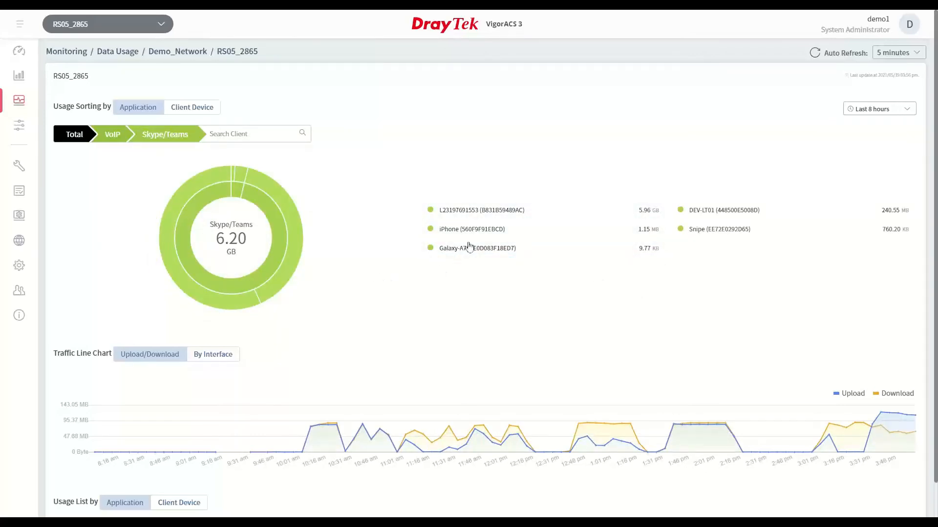
pyautogui.click(548, 218)
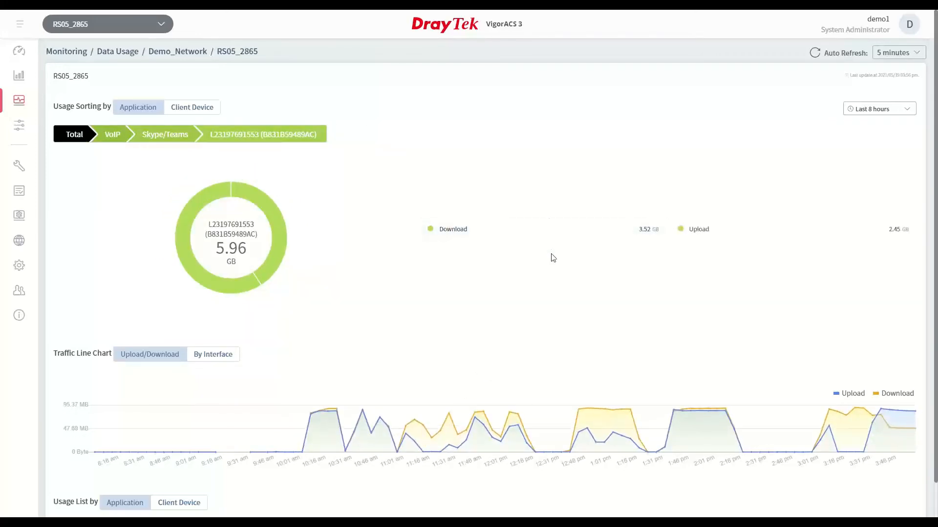
pyautogui.click(75, 142)
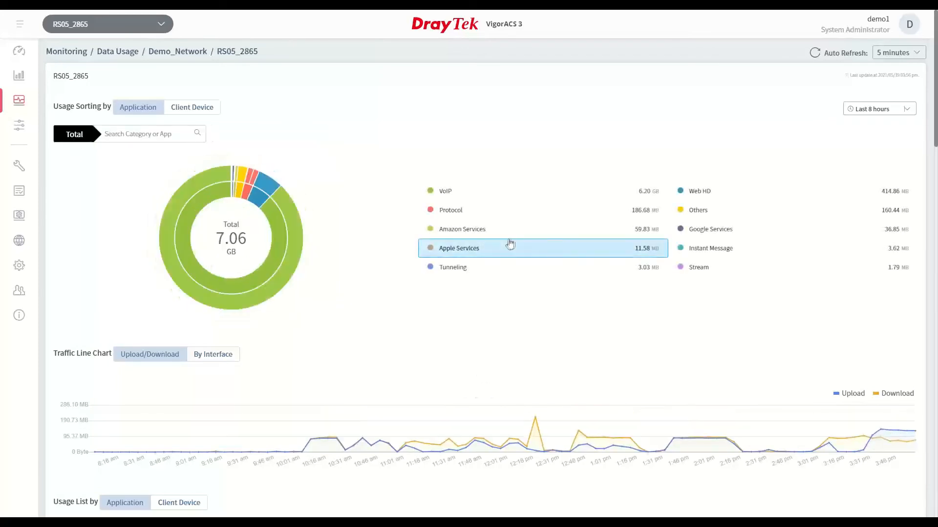
# Drill into Google Services and Google Maps down to the client's download and upload usage, and return to the total
pyautogui.click(721, 235)
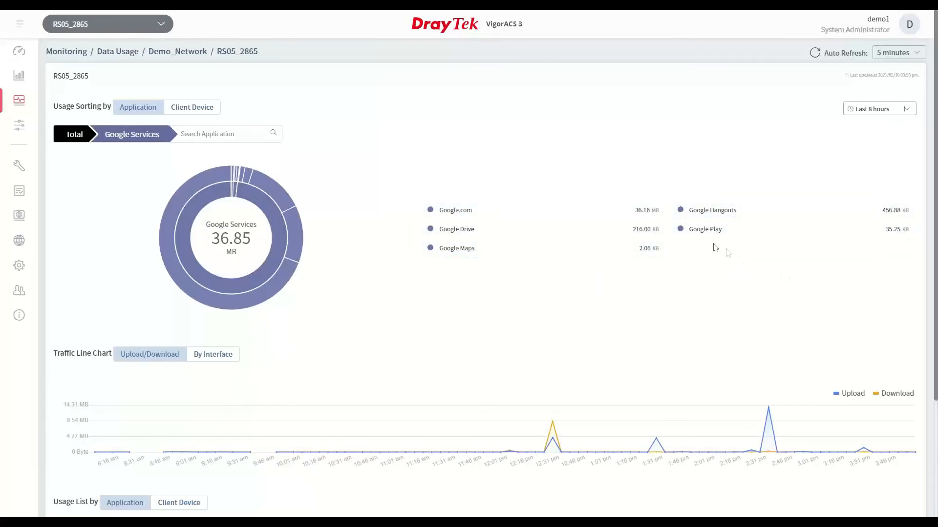
pyautogui.click(478, 253)
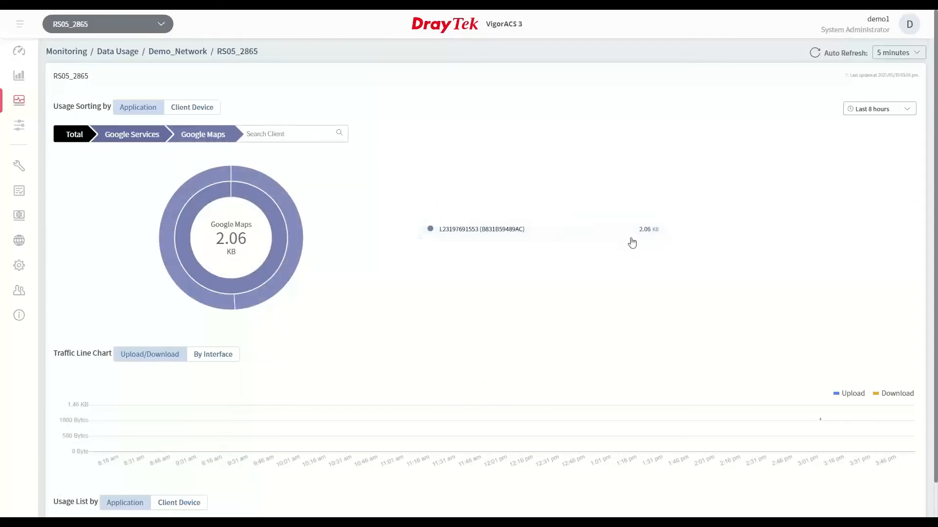
pyautogui.click(449, 239)
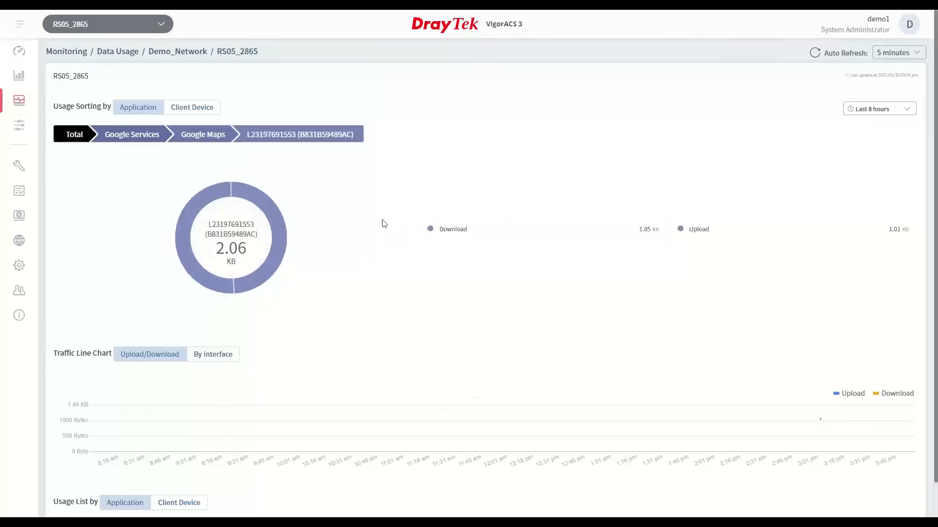
pyautogui.click(75, 137)
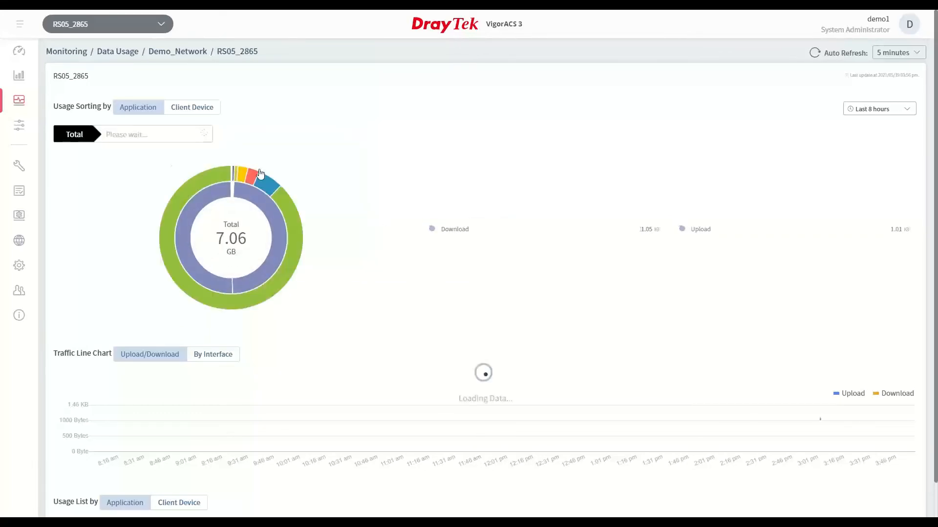
# Sort the application usage list by download, highest first, and review the user counts and traffic per app
pyautogui.scroll(-1, 303, 181)
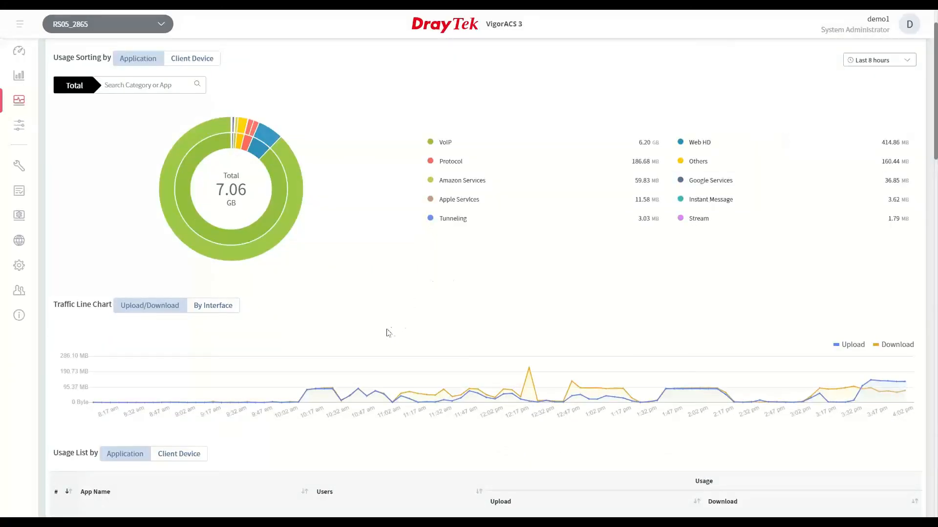
pyautogui.scroll(-1, 391, 329)
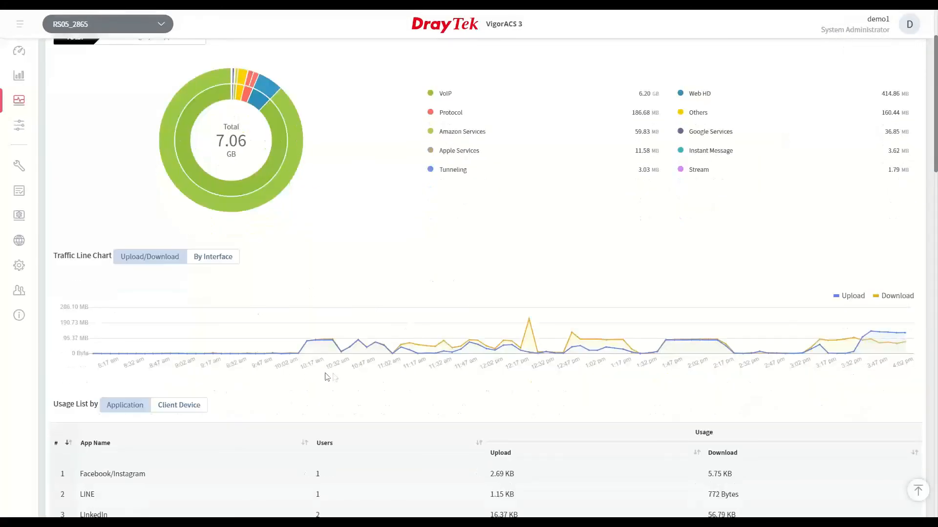
pyautogui.scroll(-3, 336, 375)
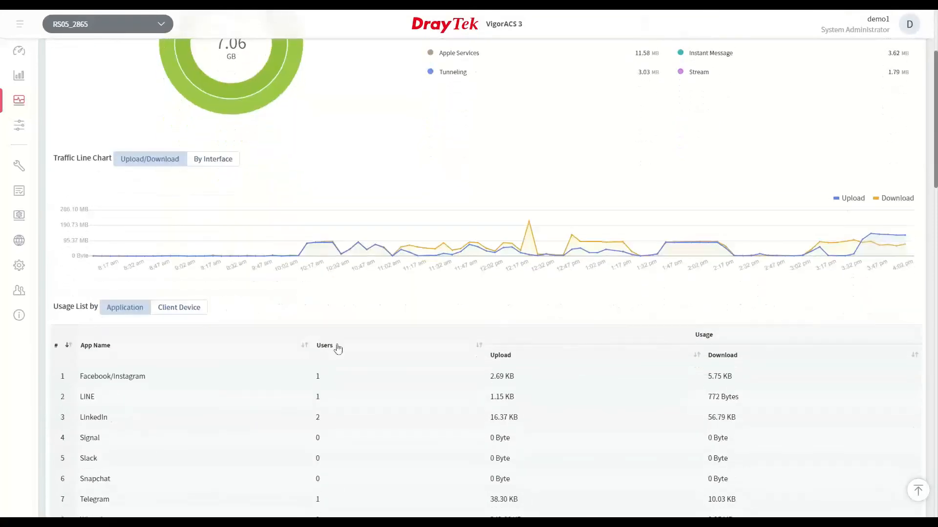
pyautogui.click(721, 308)
pyautogui.click(721, 309)
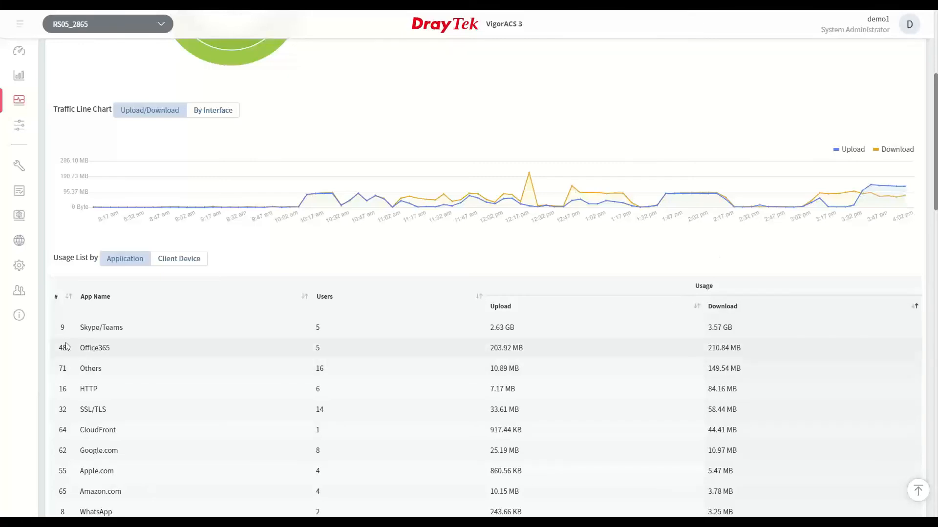
pyautogui.rightClick(330, 325)
pyautogui.click(331, 324)
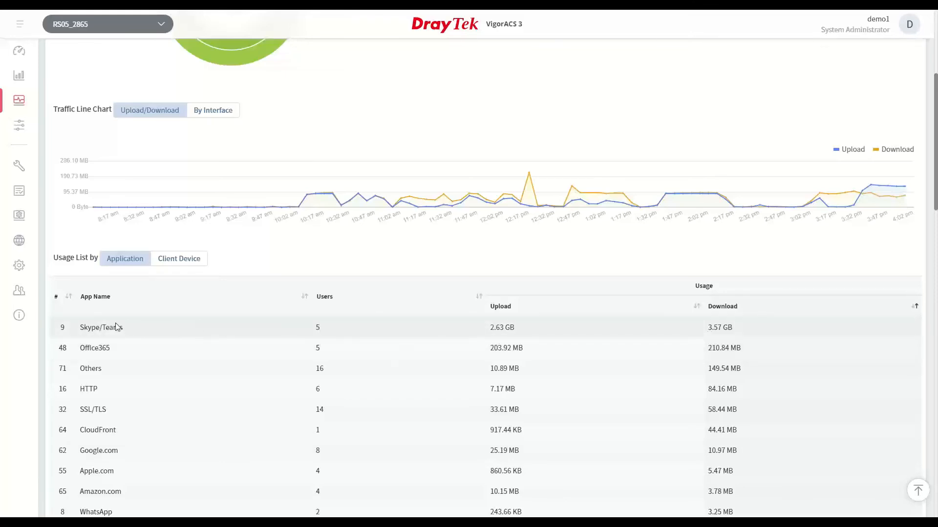
pyautogui.scroll(-1, 115, 327)
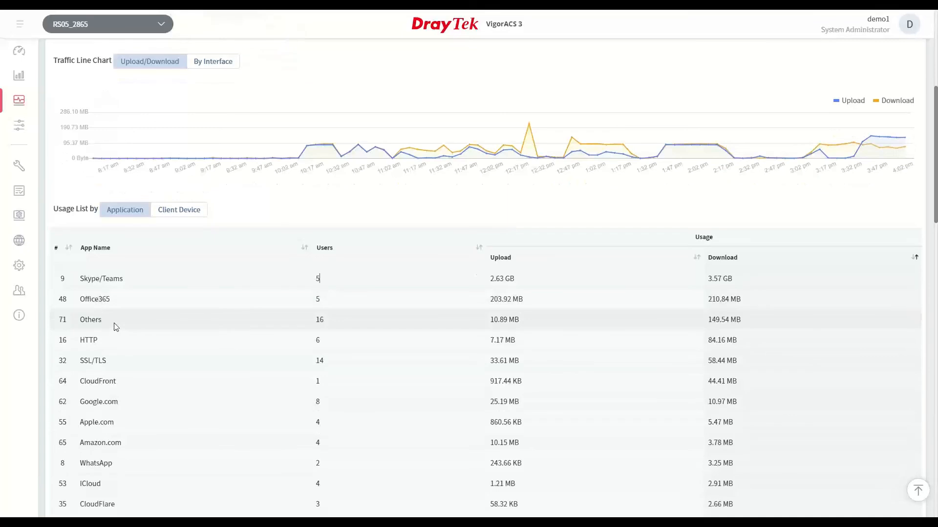
# List the usage by client device, sort it by download with the highest first, and look through the devices
pyautogui.click(184, 216)
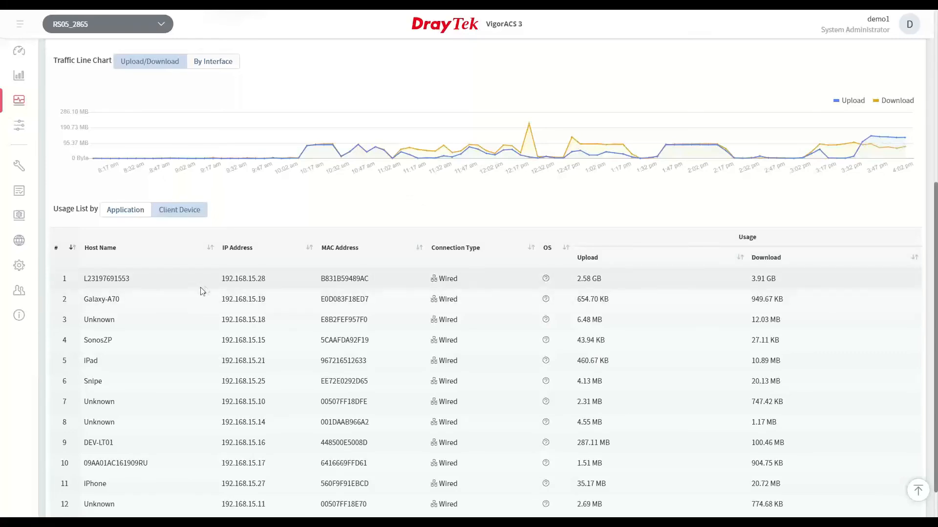
pyautogui.click(765, 259)
pyautogui.click(765, 258)
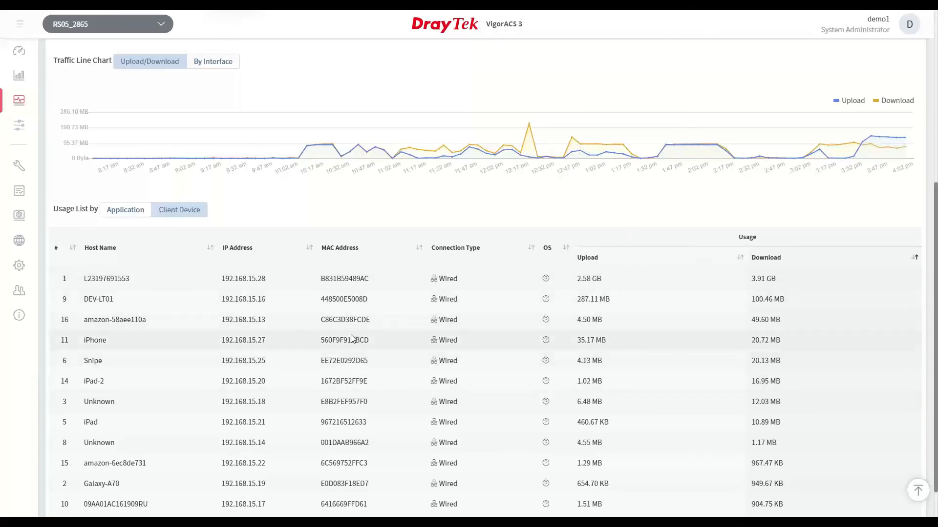
pyautogui.scroll(-1, 353, 338)
pyautogui.scroll(5, 329, 267)
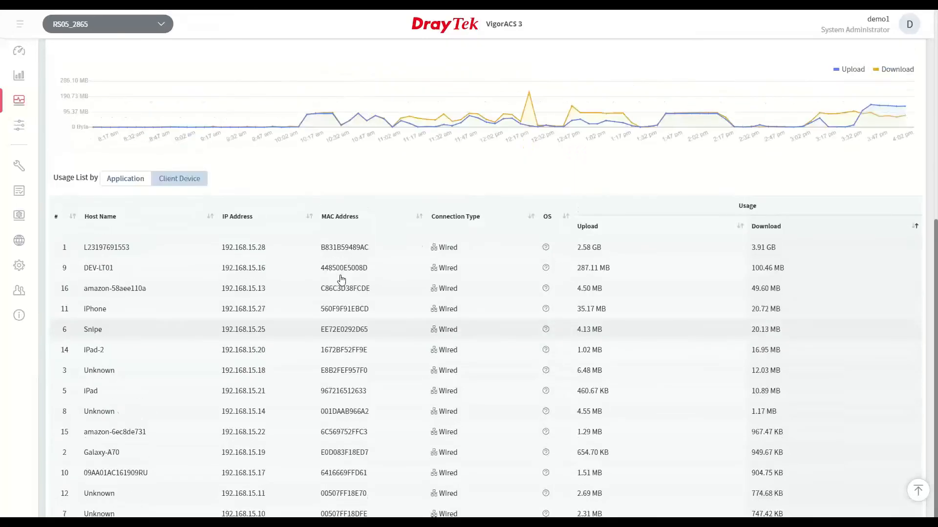
pyautogui.scroll(3, 342, 274)
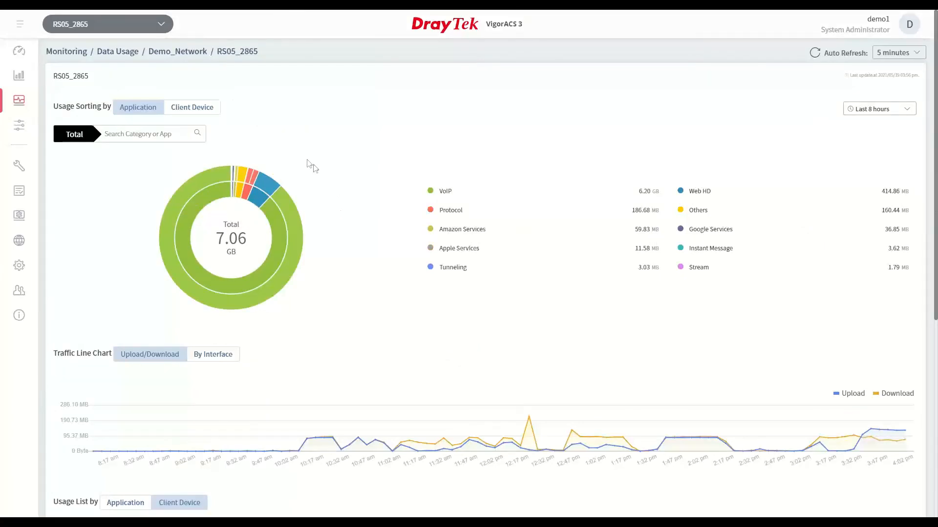
# Switch from RS05_2865 back to Demo_Network and open its SD-WAN dashboard
pyautogui.click(87, 29)
pyautogui.click(84, 153)
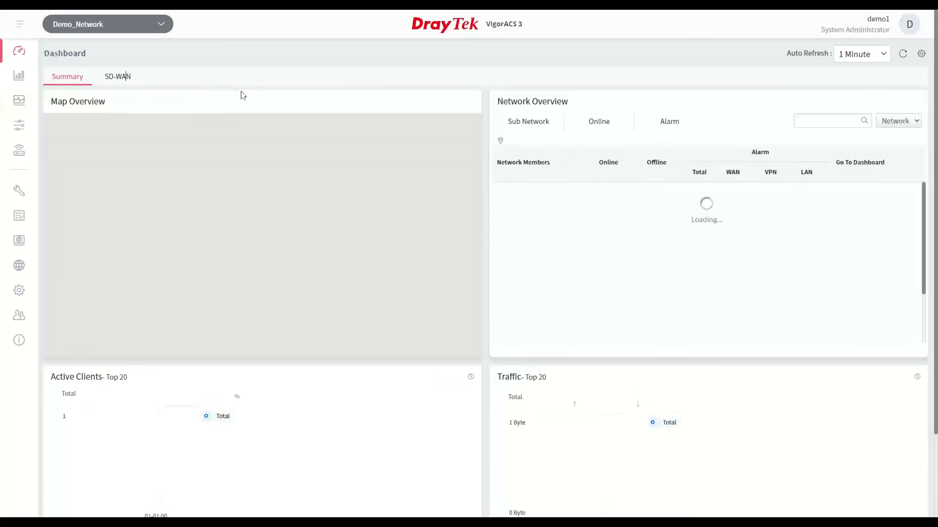
pyautogui.click(125, 76)
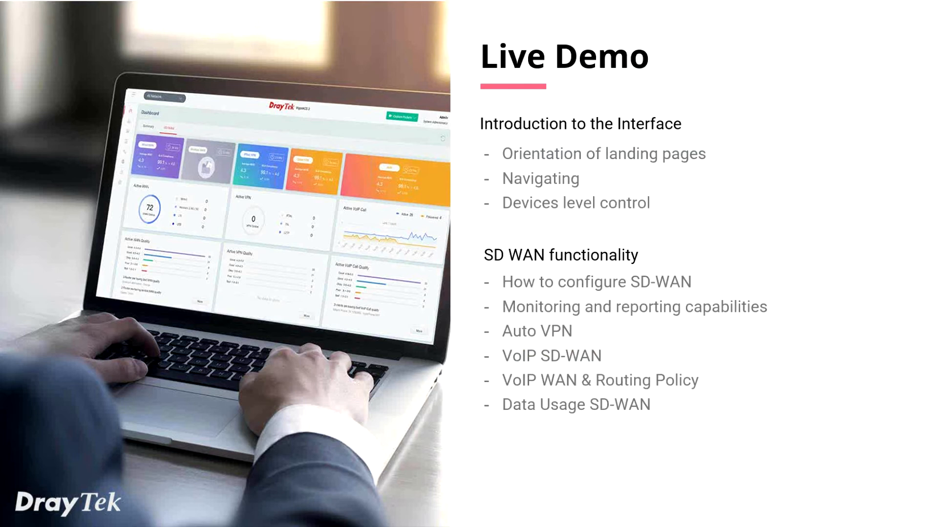
pyautogui.press('Right')
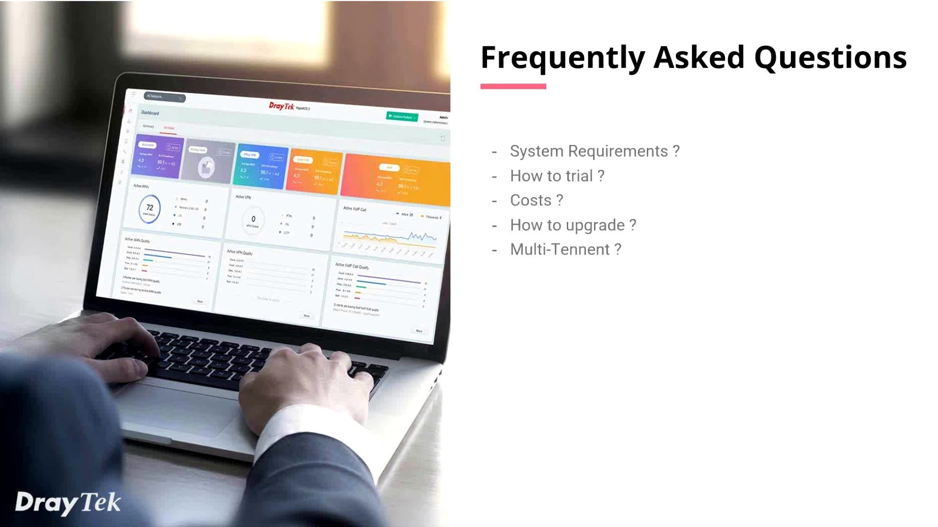